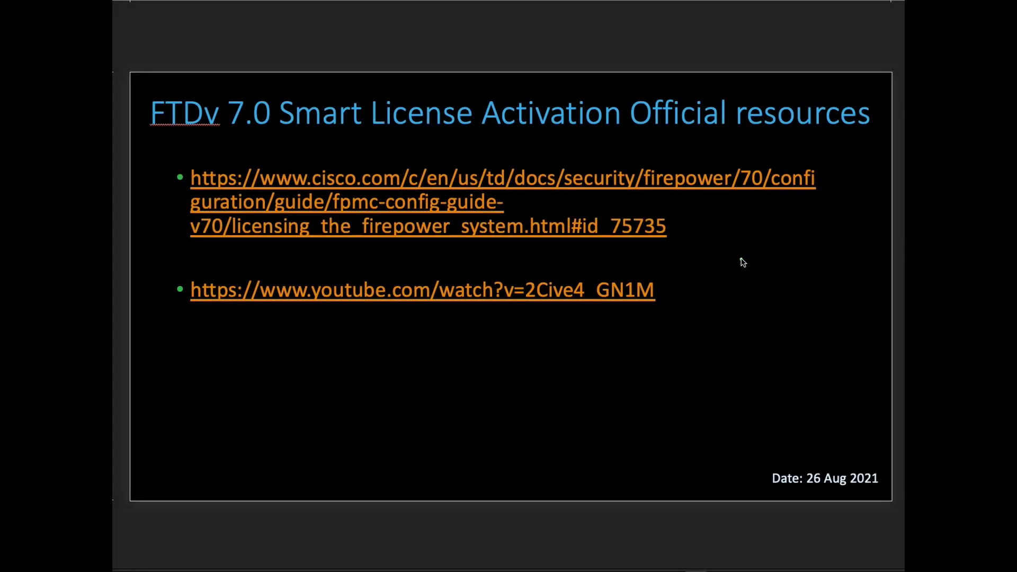
- Log in to Firepower Device Manager with the admin username
left_click(687, 234)
mouse_move(687, 233)
left_mouse_down()
mouse_move(797, 284)
mouse_move(836, 317)
left_mouse_up()
left_click_drag(665, 313, 803, 396)
left_click_drag(765, 479, 671, 467)
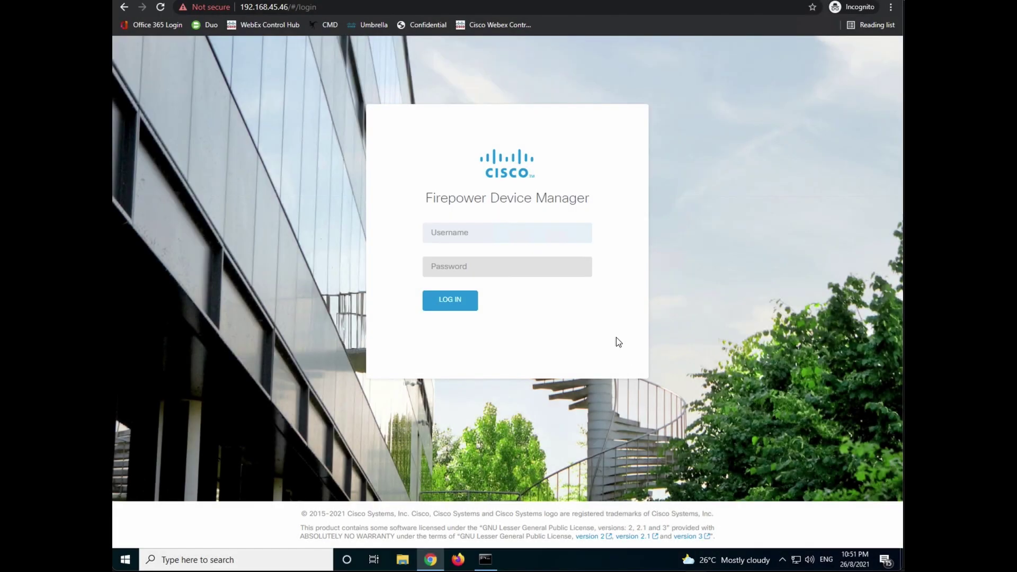
left_click(526, 232)
type("admin")
key("Tab")
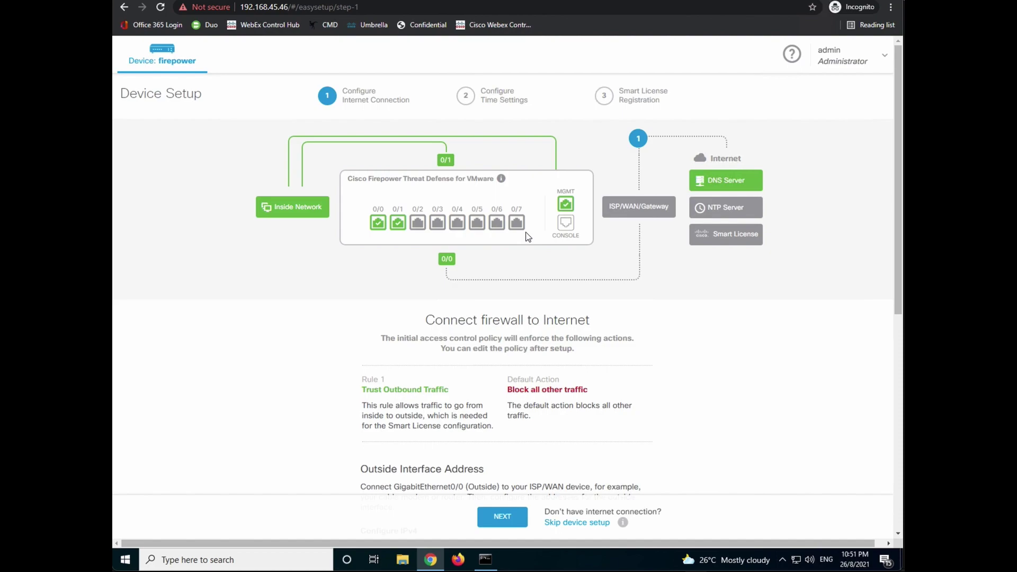
- Keep the outside interface on IPv4 DHCP, set time zone Asia/Singapore, and finish with the evaluation period
scroll(528, 236, "down", 1)
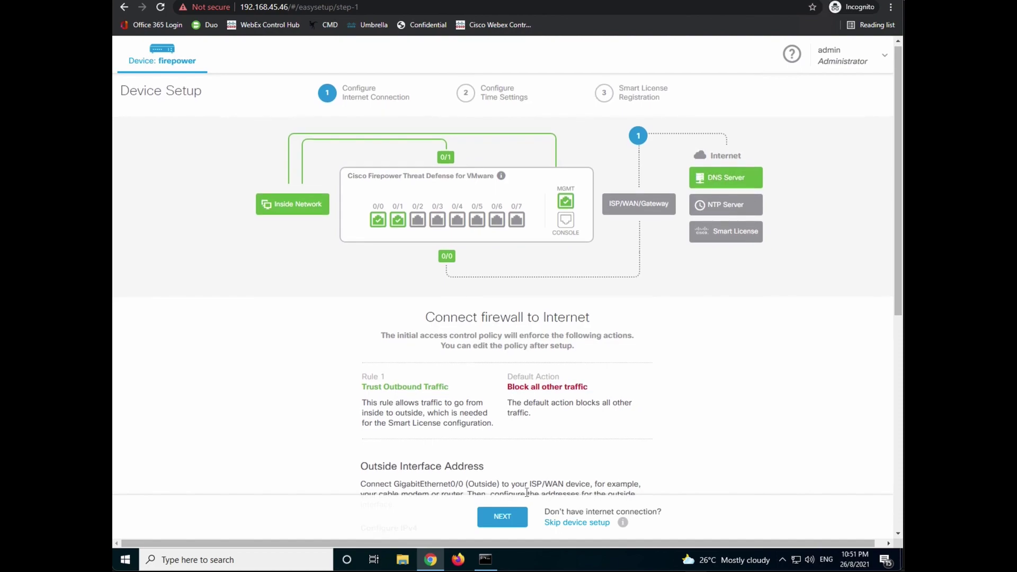
left_click(507, 517)
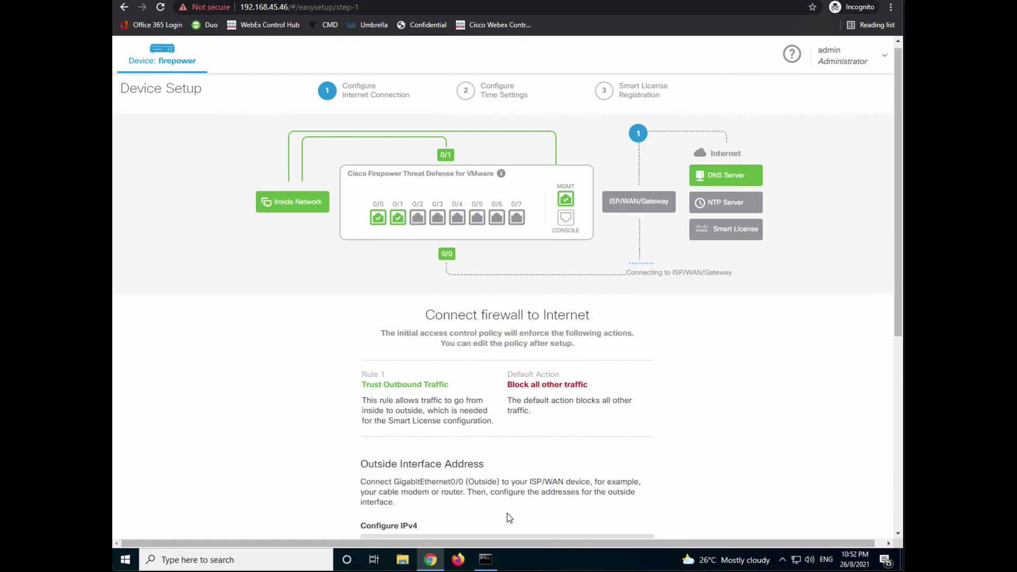
scroll(507, 513, "down", 4)
scroll(507, 516, "down", 1)
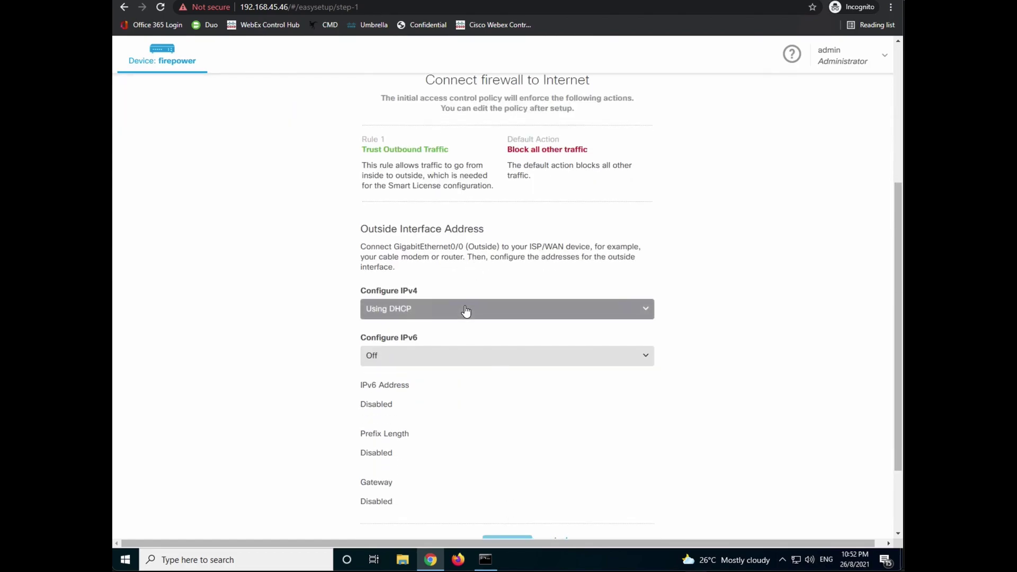
scroll(484, 371, "down", 2)
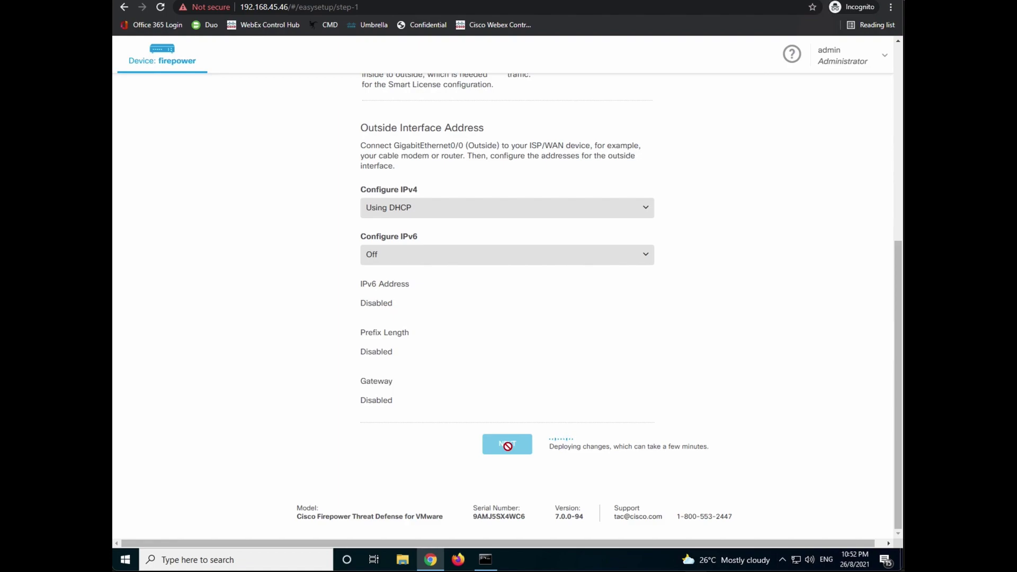
left_click(477, 263)
left_click_drag(649, 313, 652, 355)
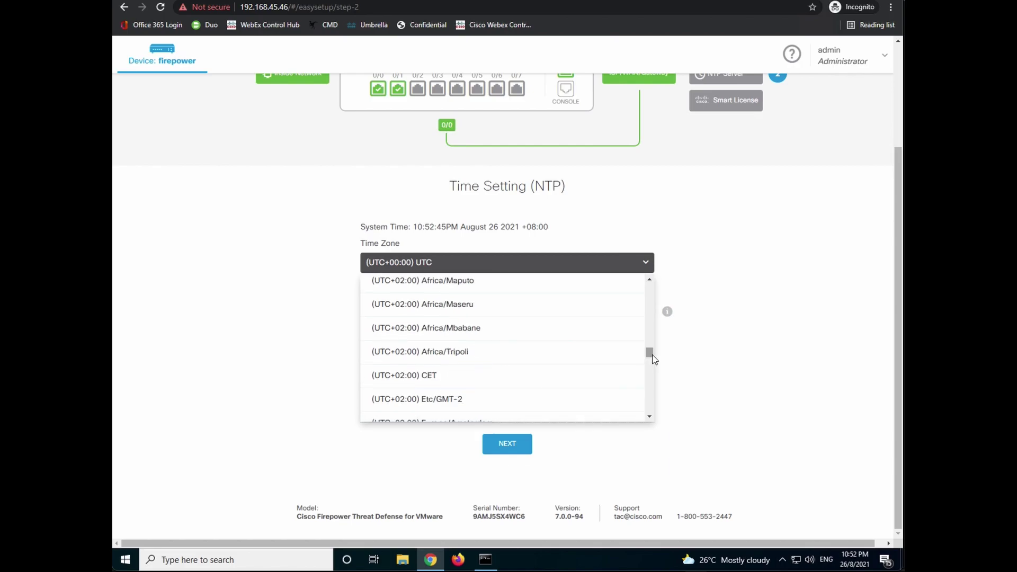
left_click(506, 444)
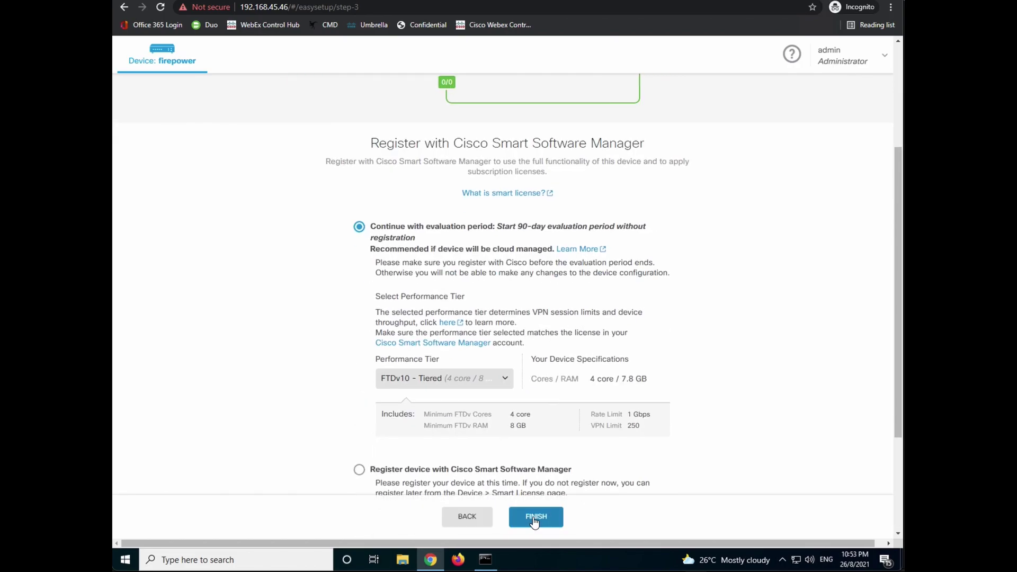
left_click(536, 516)
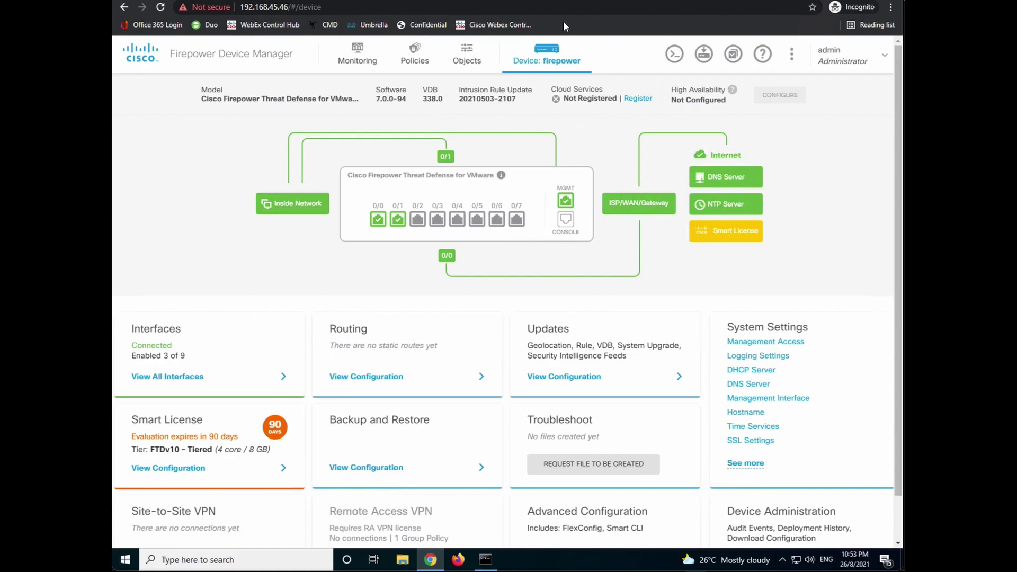
- Review the dashboard's Smart License card showing the evaluation expiring in 90 days
left_click(652, 223)
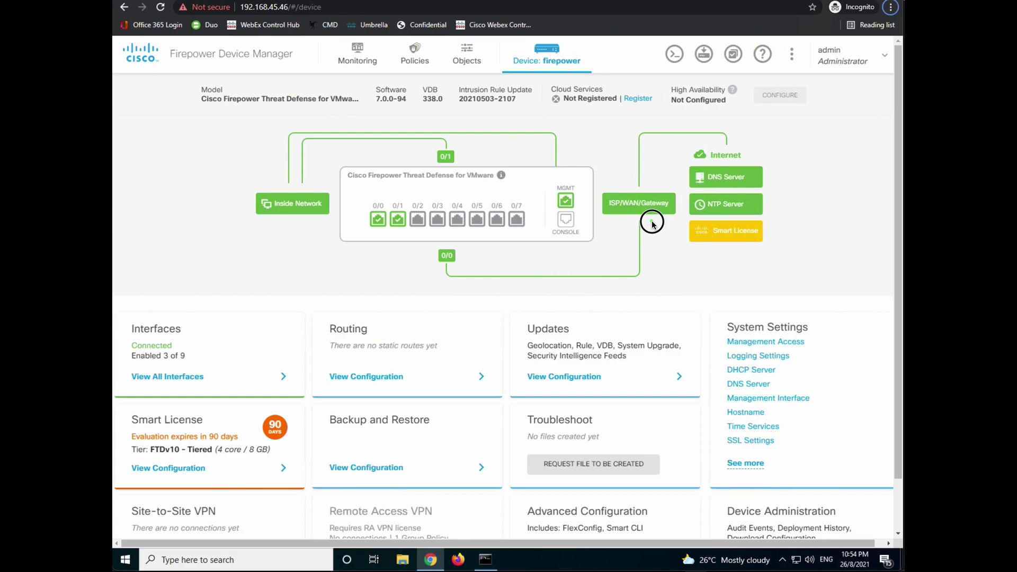
left_click_drag(652, 223, 714, 298)
left_click_drag(209, 412, 245, 383)
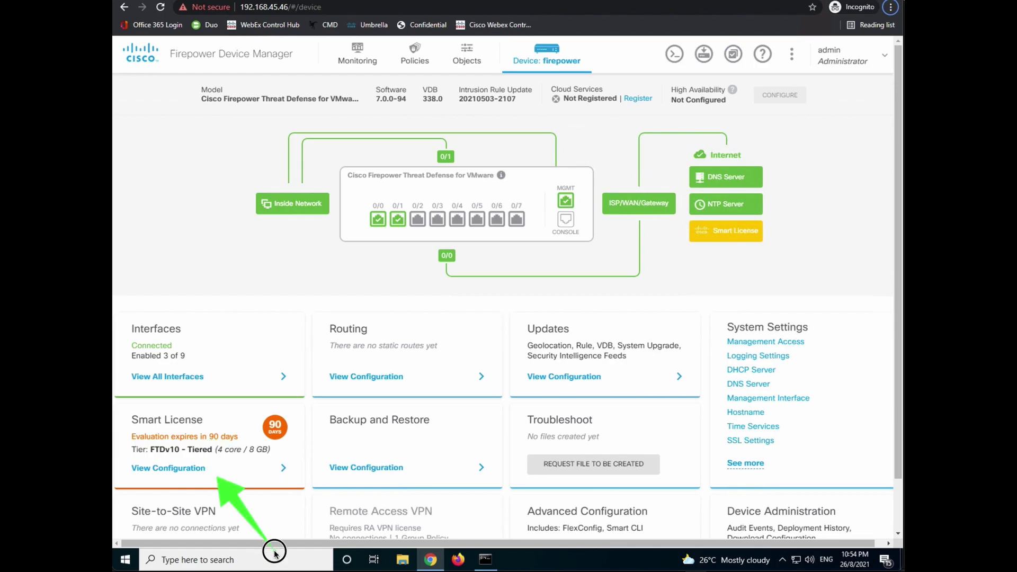
- Open the Smart License page and review the disabled Threat, Malware and URL license cards
left_click(215, 471)
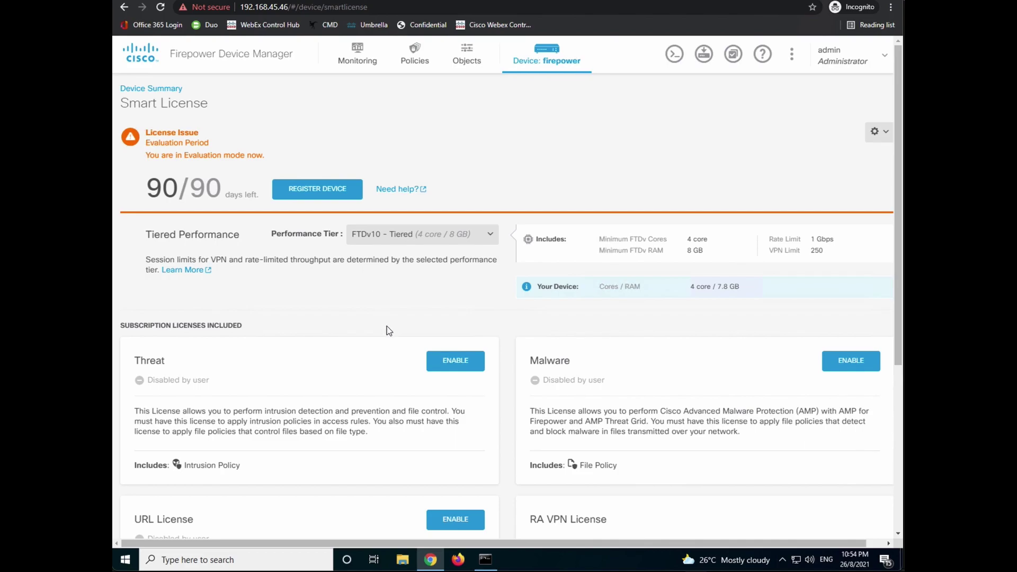
scroll(373, 327, "down", 3)
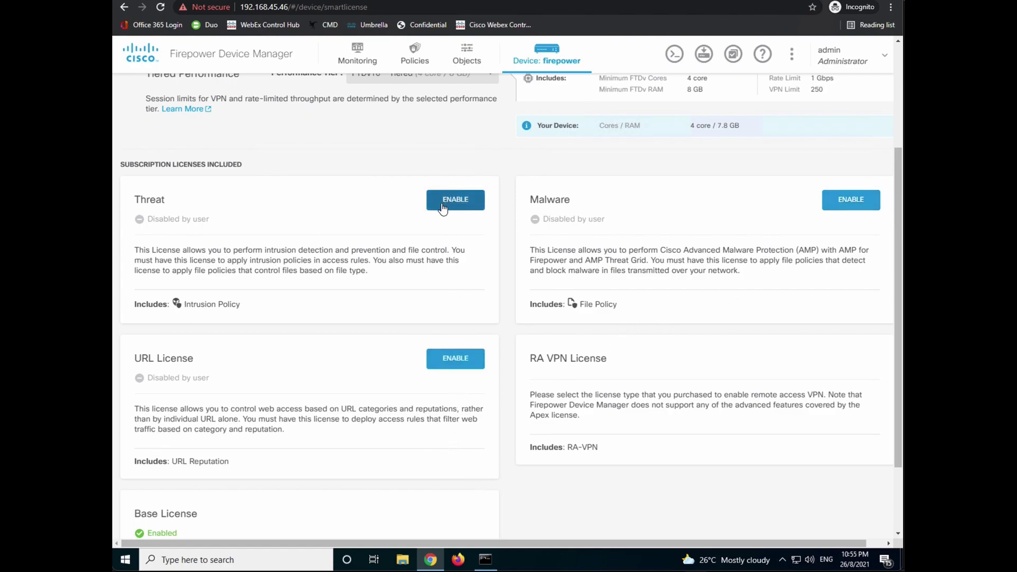
scroll(605, 366, "down", 1)
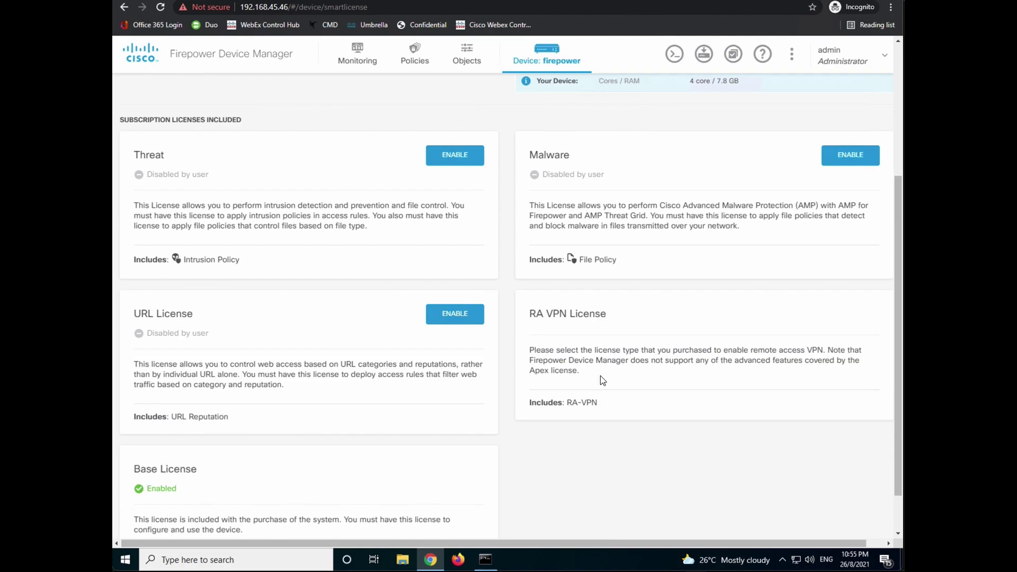
scroll(601, 377, "down", 1)
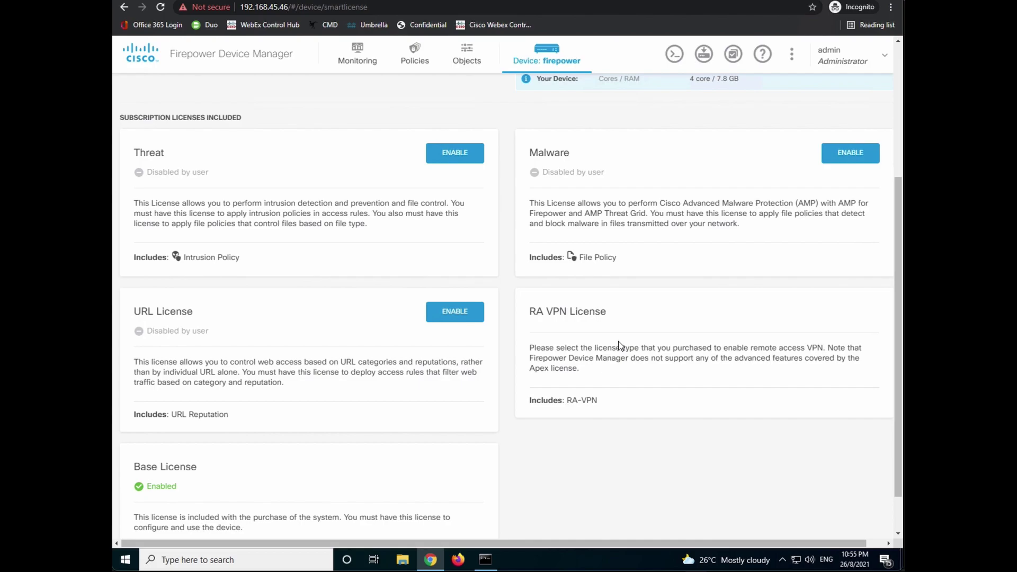
scroll(619, 345, "up", 4)
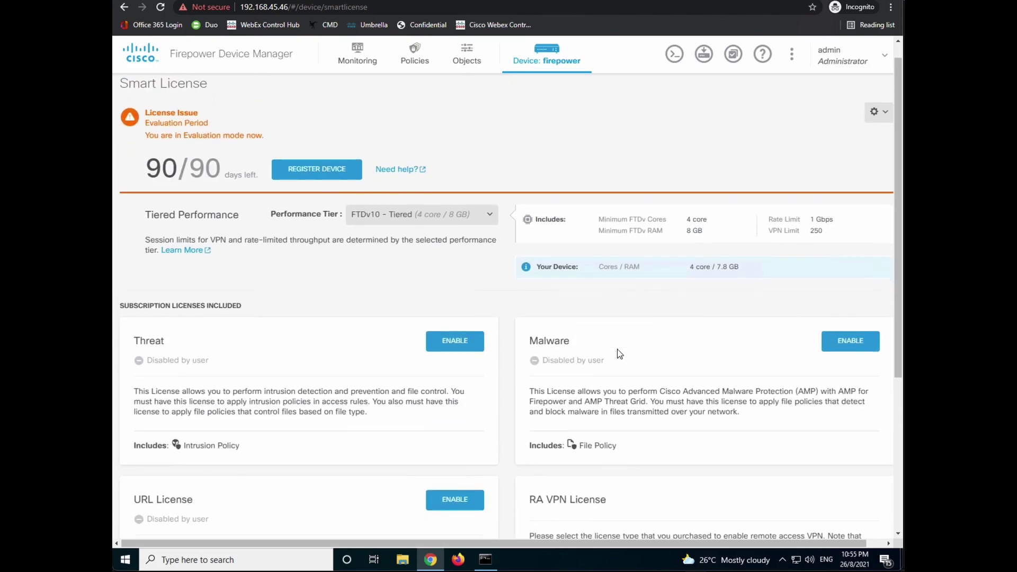
scroll(620, 354, "down", 1)
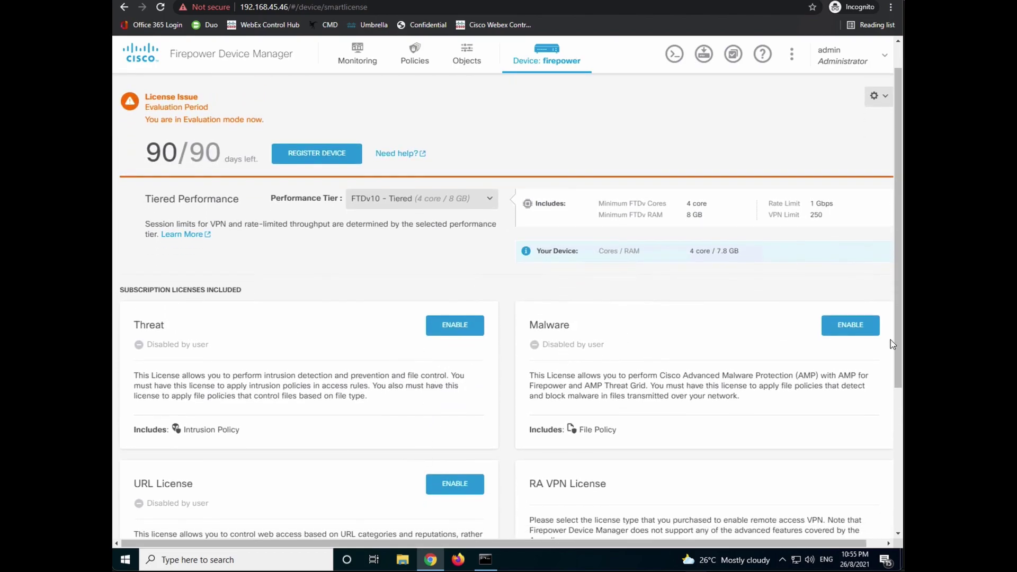
scroll(578, 269, "down", 1)
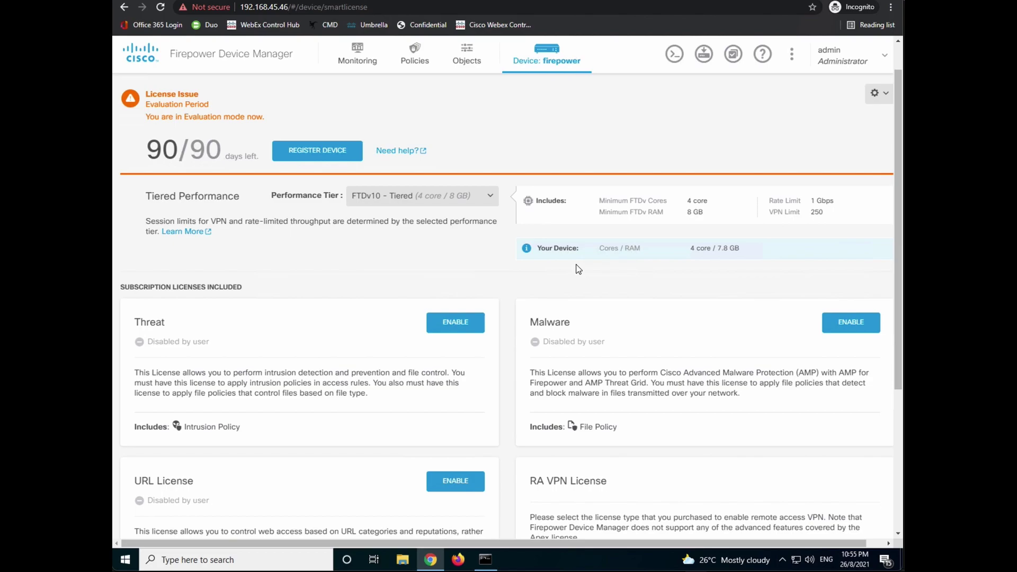
- Open Smart Software Manager's license inventory for the Demo_POV_Accounts virtual account
left_click(179, 1)
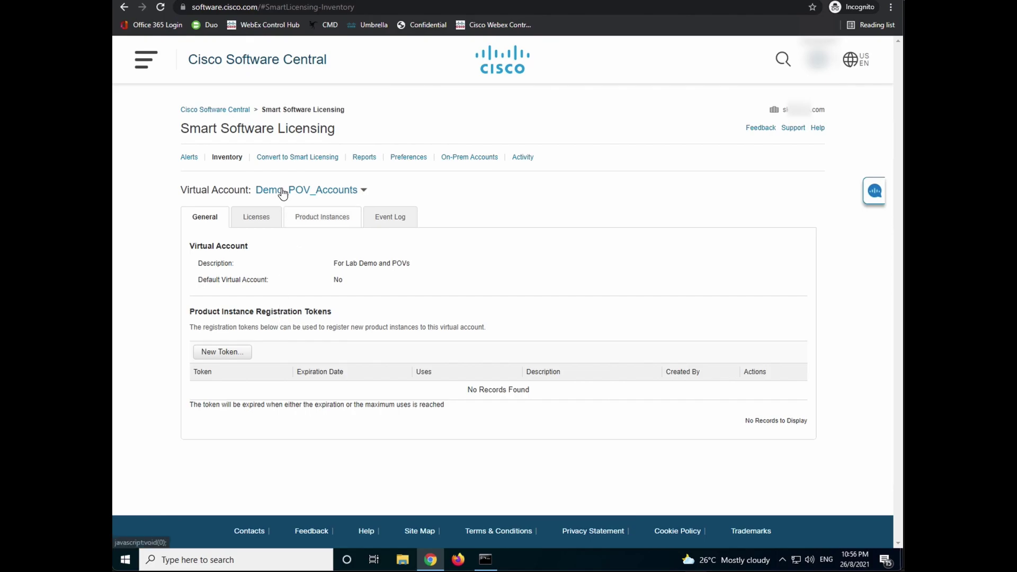
left_click(213, 109)
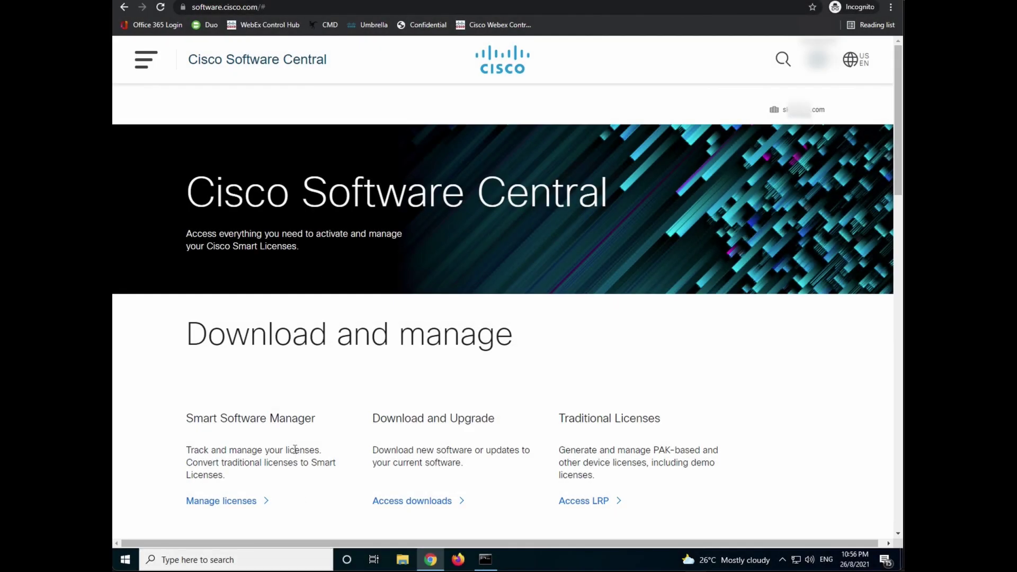
left_click(240, 500)
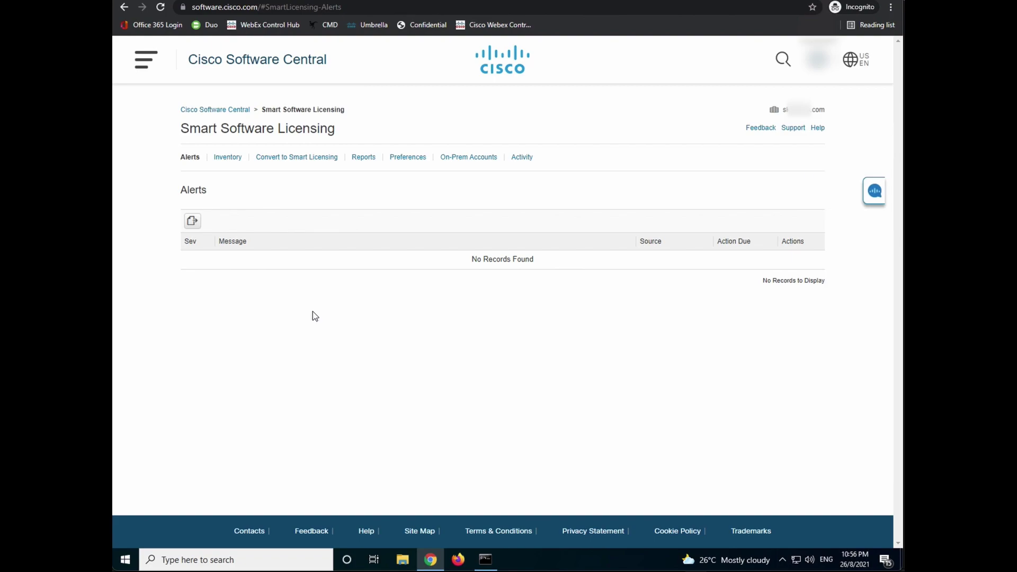
left_click(228, 158)
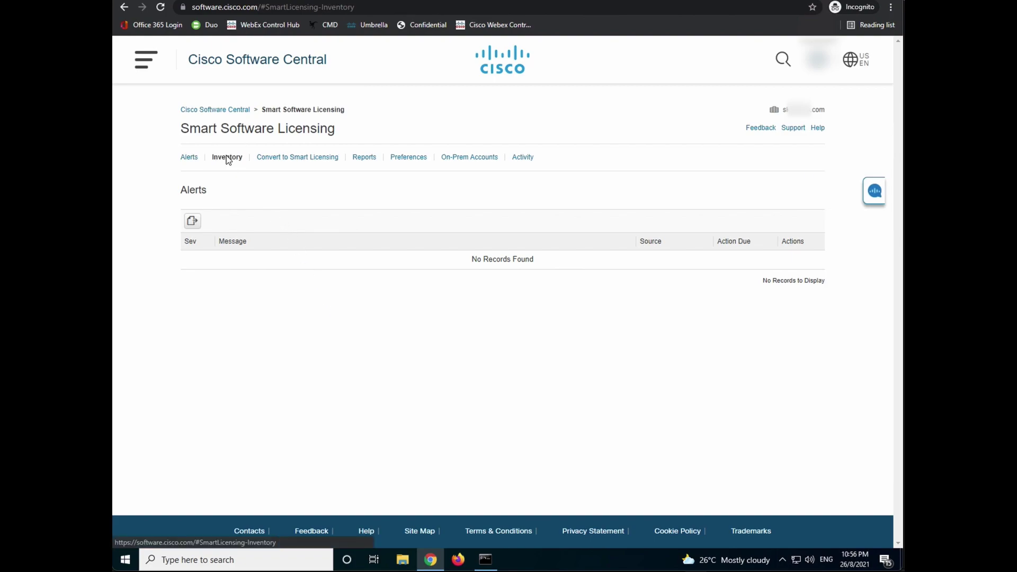
left_click(289, 192)
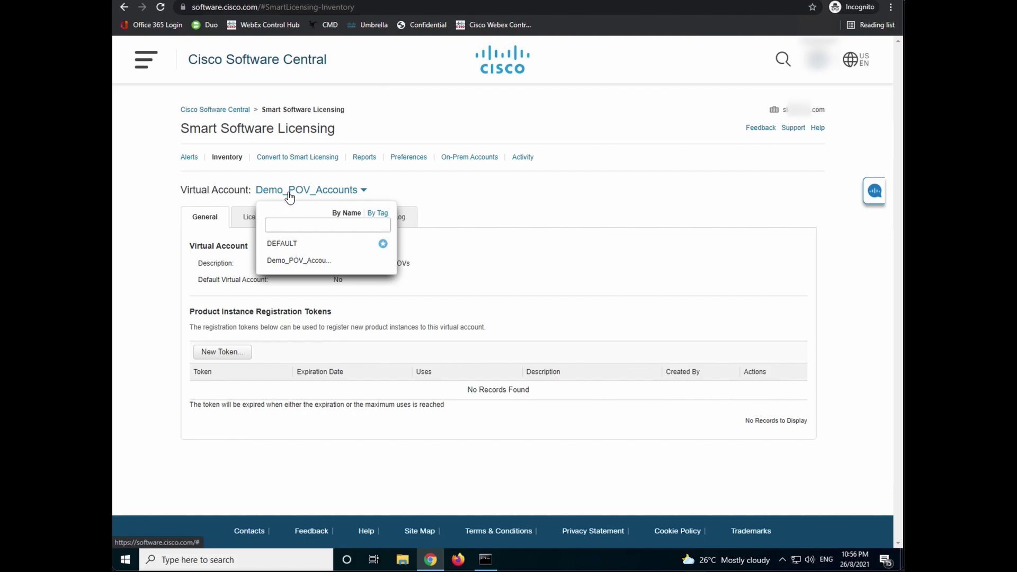
left_click(291, 244)
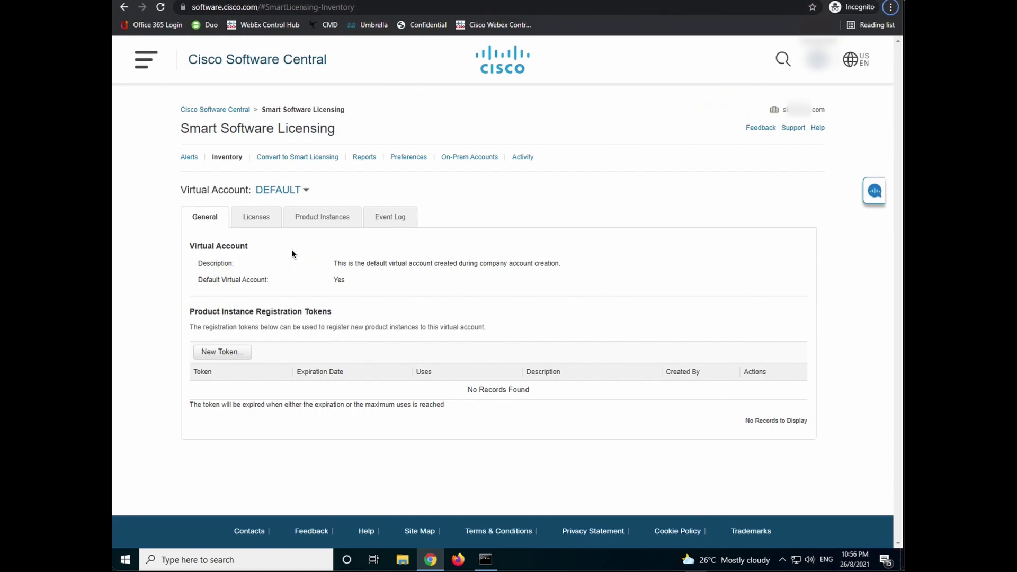
left_click(277, 192)
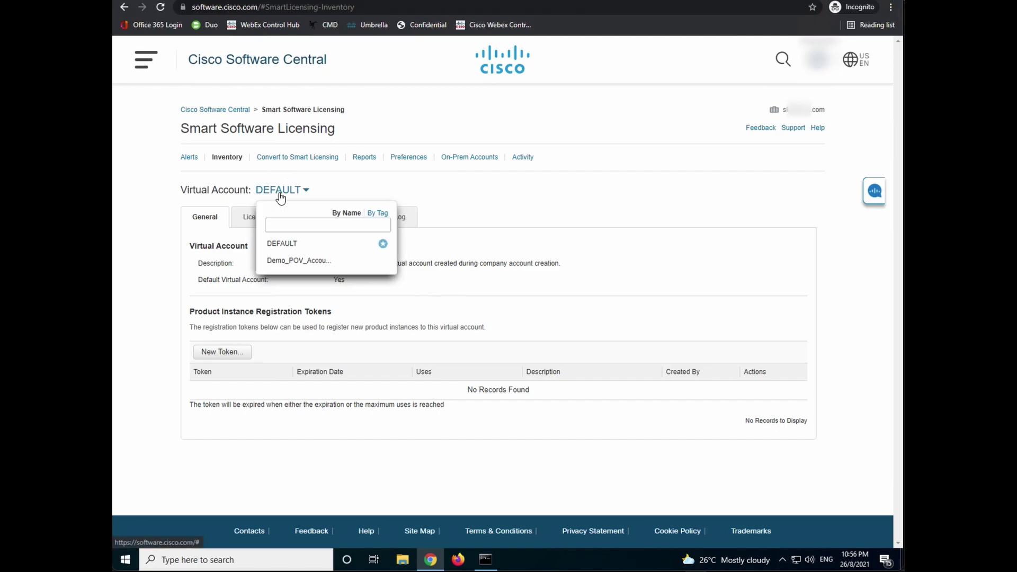
left_click(295, 261)
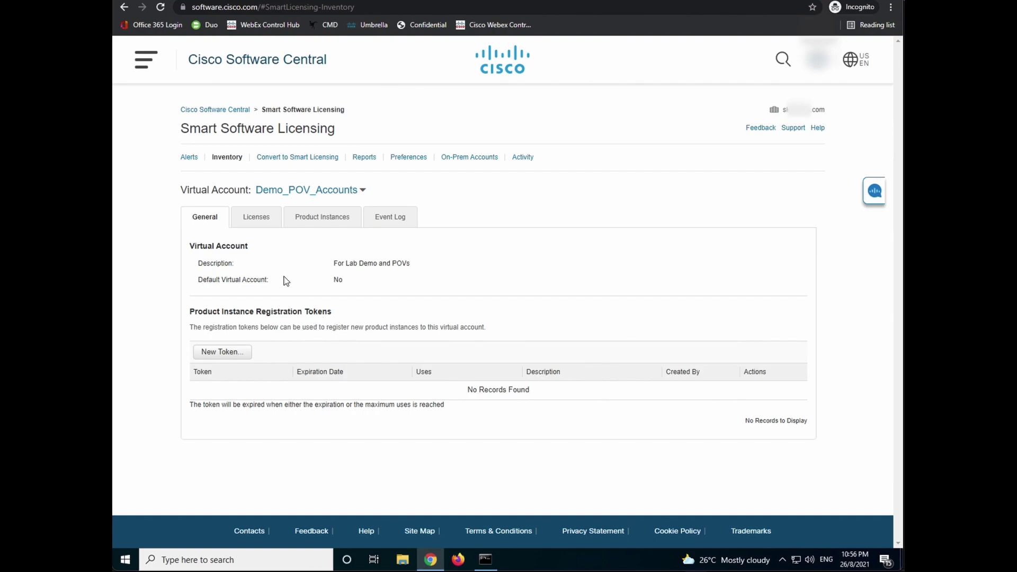
key("alt")
left_click(258, 227)
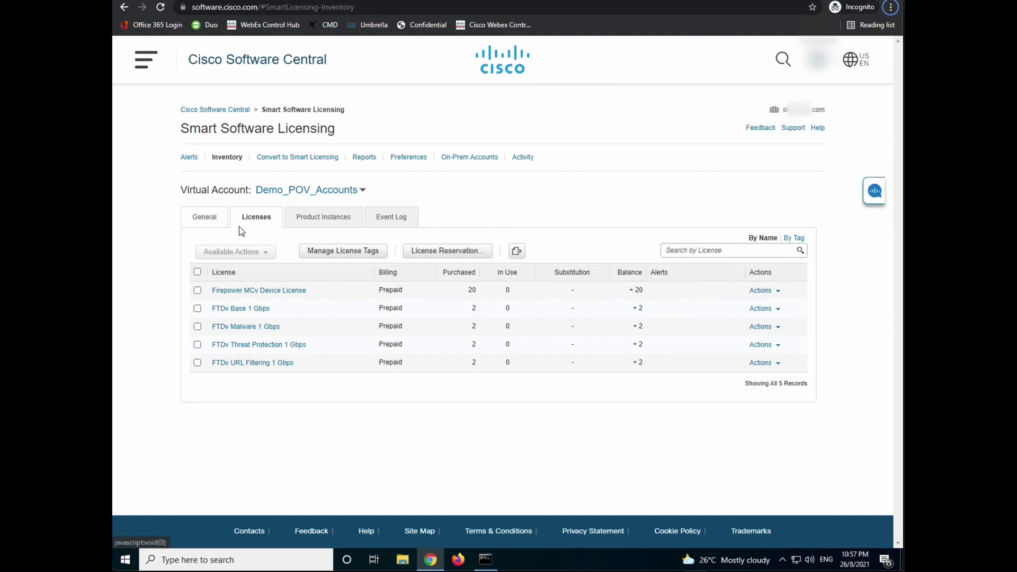
left_click(211, 219)
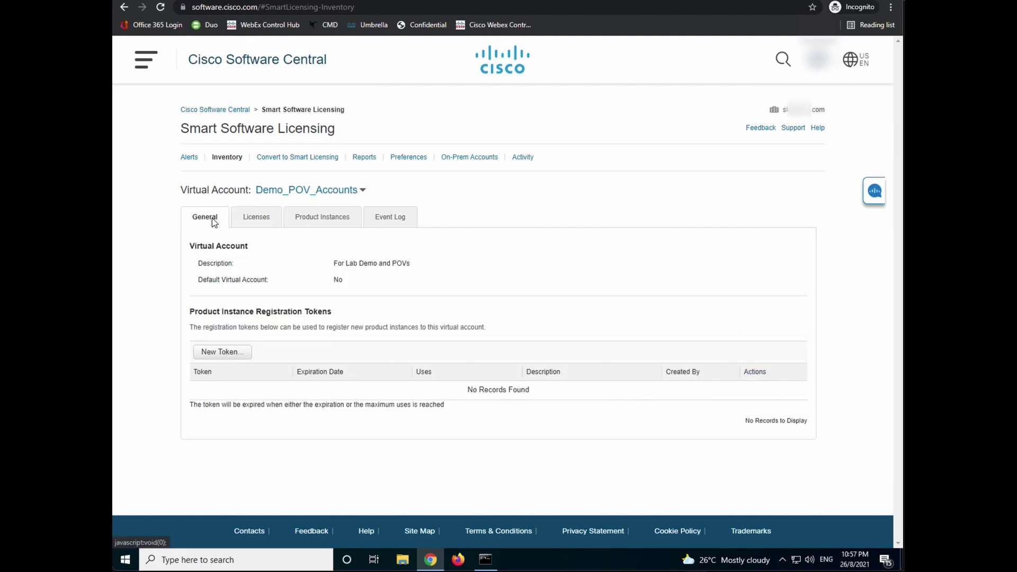
- Create a 'Demo and Test' registration token expiring after 90 days with a maximum of 25 uses
left_click(222, 353)
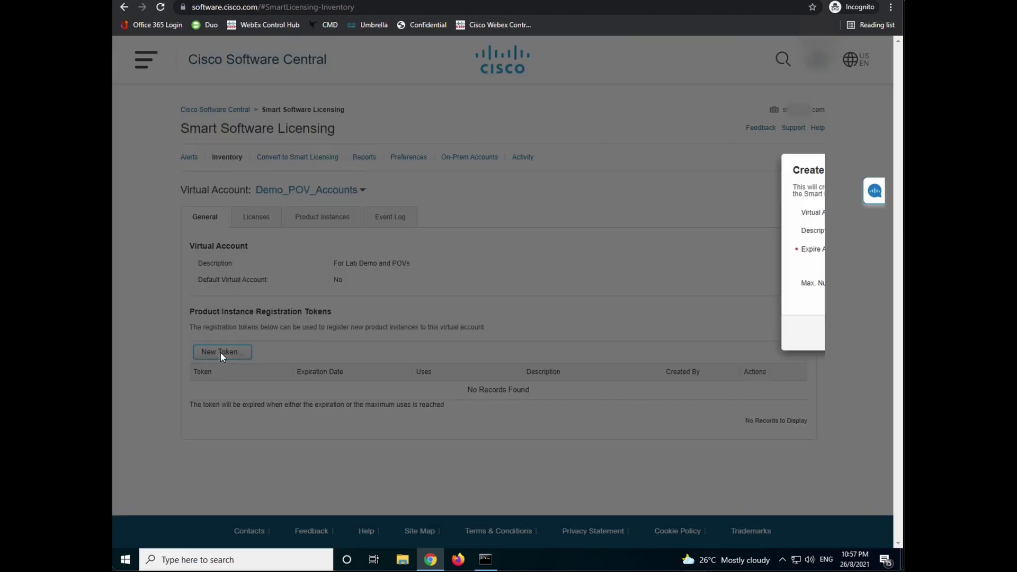
left_click(516, 228)
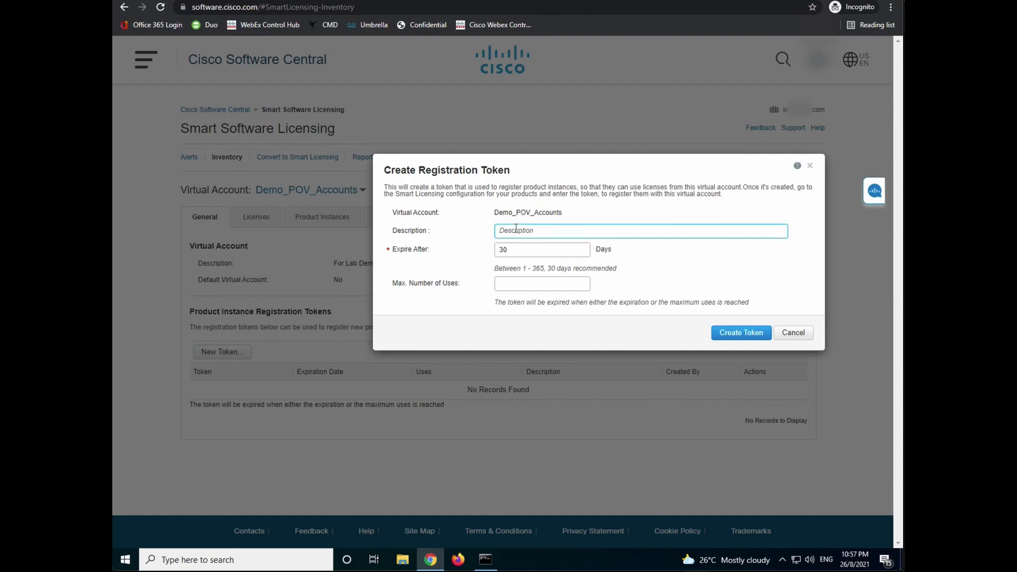
type("Demo and Test")
key("Tab")
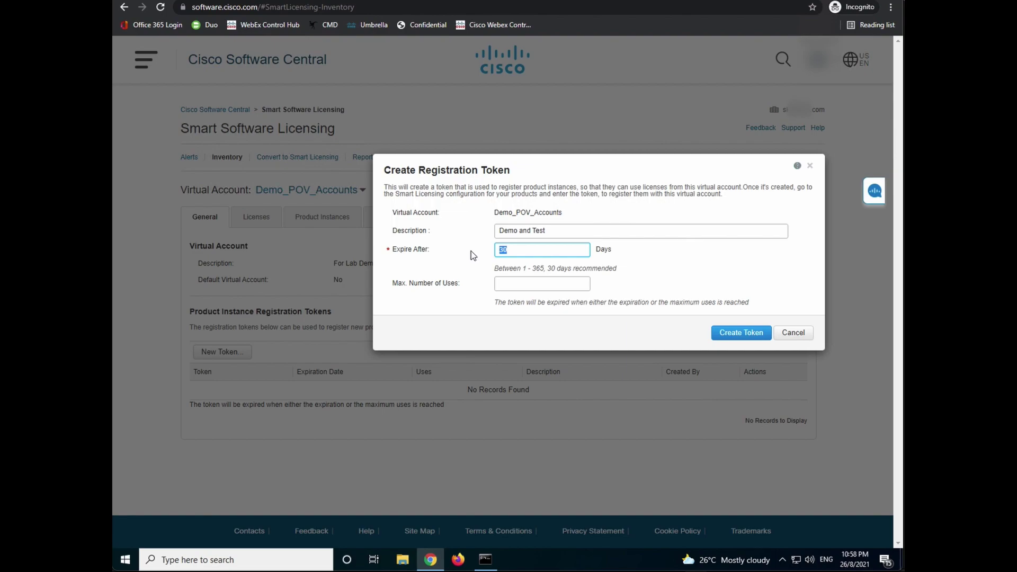
type("365")
key("BackSpace")
key("BackSpace")
key("BackSpace")
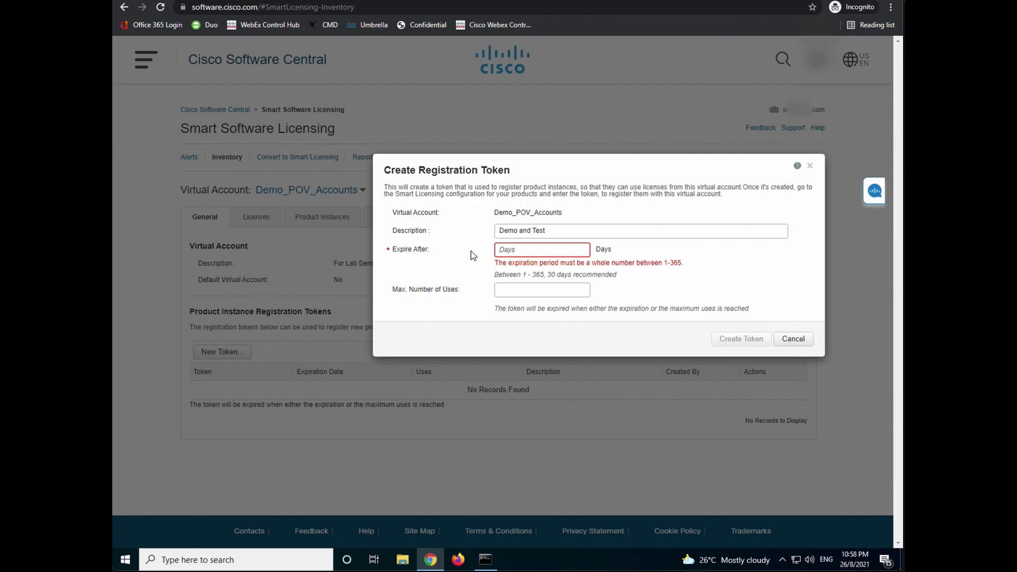
type("3")
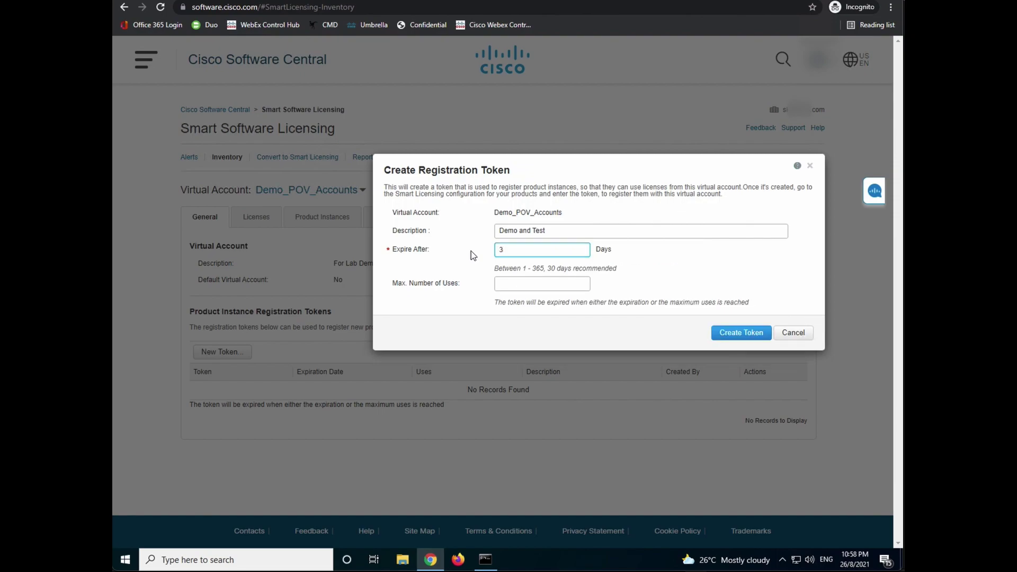
key("BackSpace")
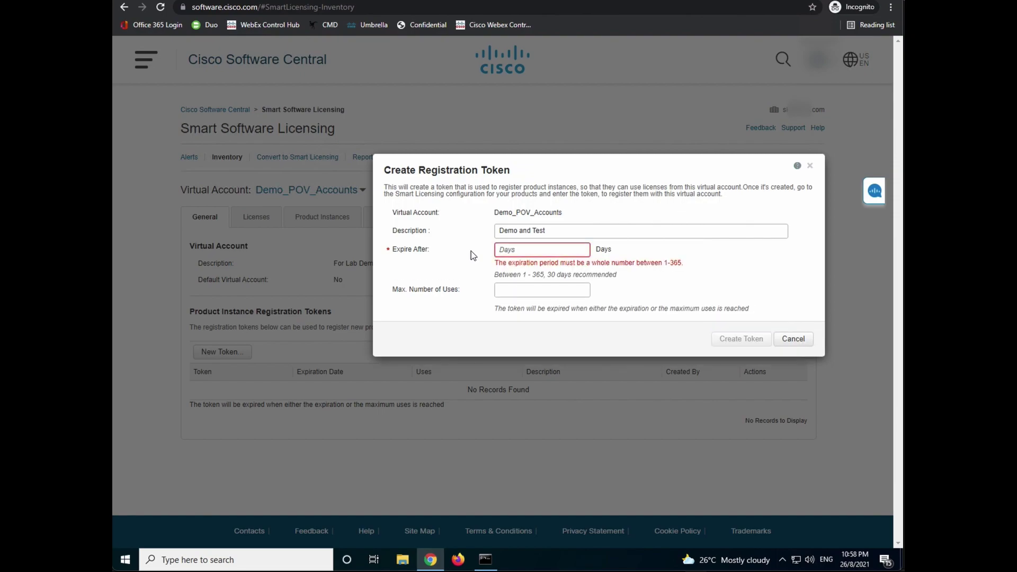
type("90")
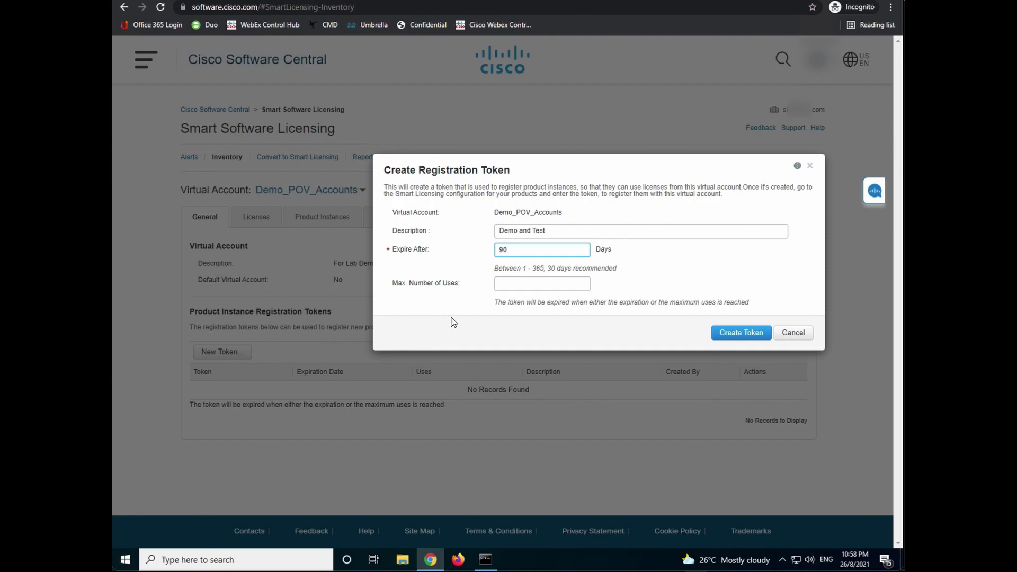
left_click(506, 288)
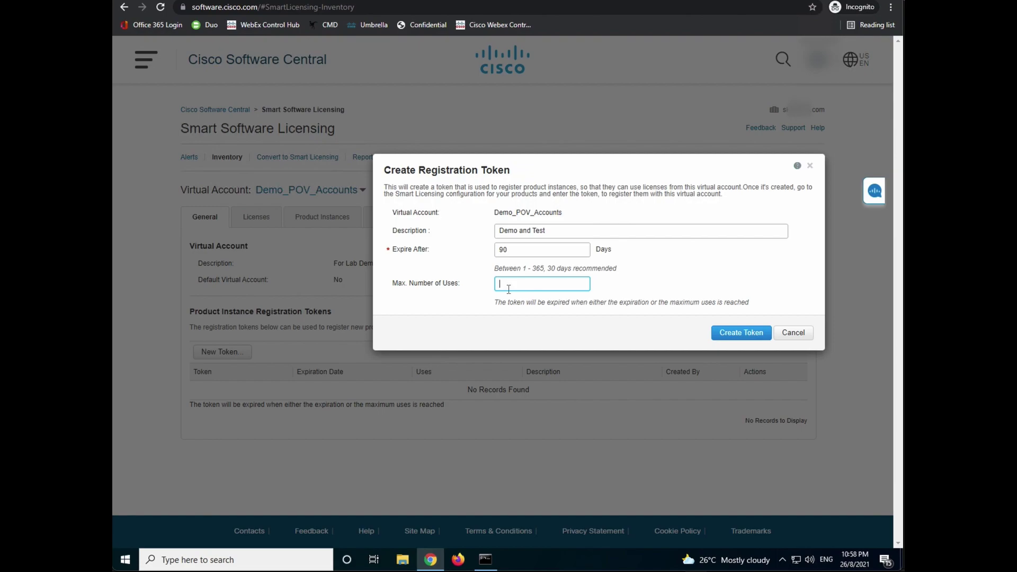
type("25")
left_click(750, 334)
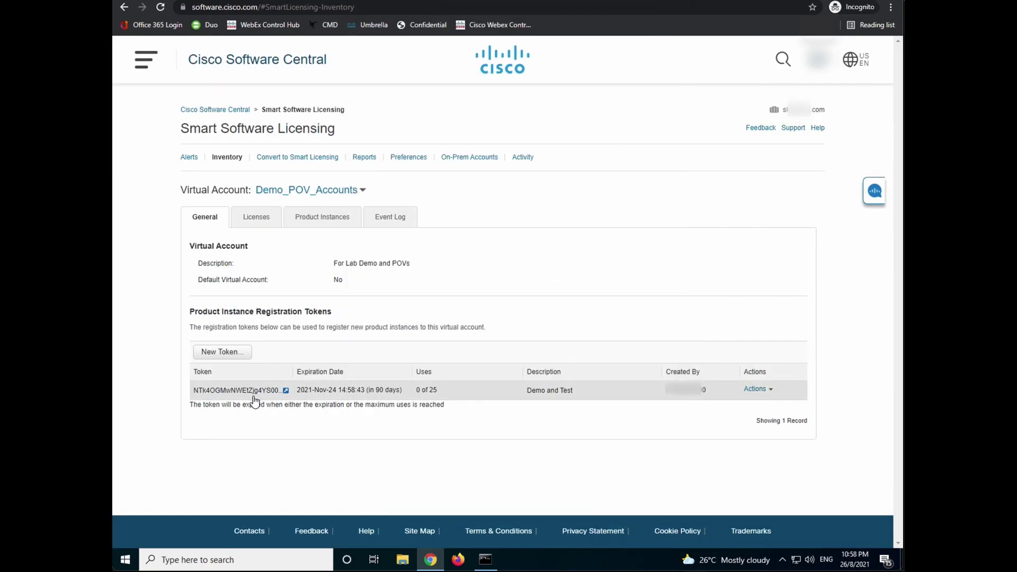
- Check the virtual account's licenses, then return to the Firepower Smart License page
left_click(257, 217)
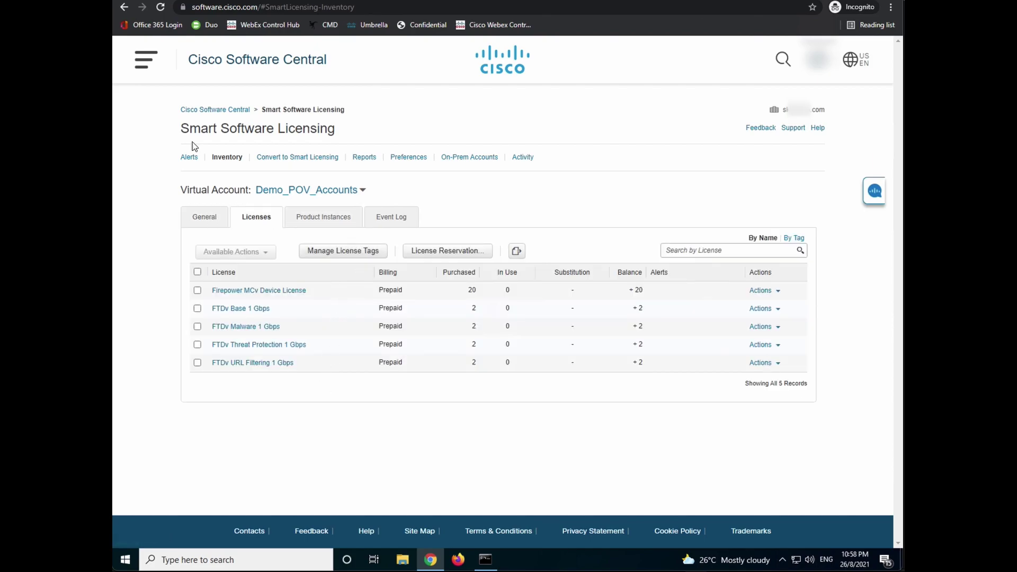
left_click(206, 219)
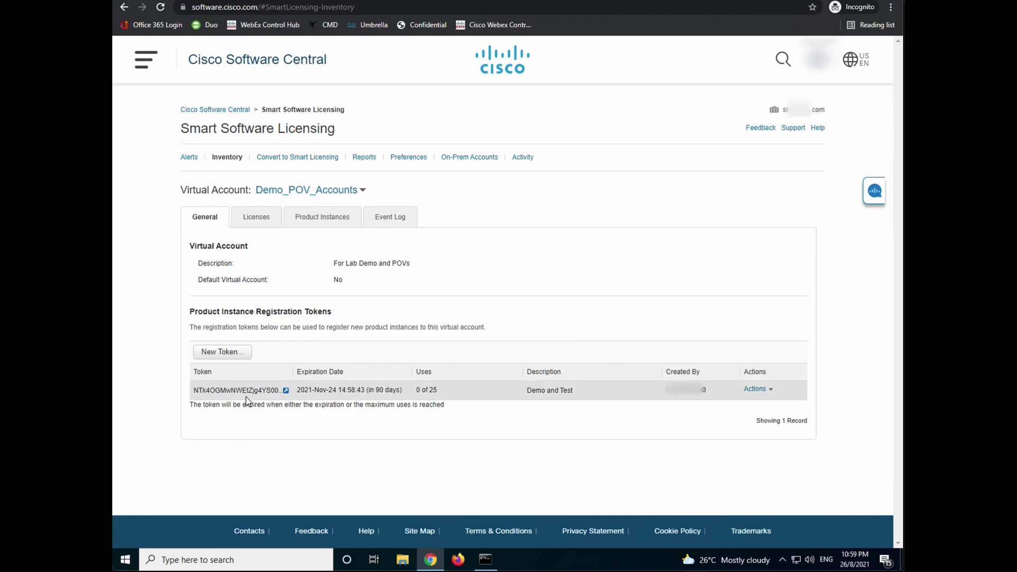
left_click(371, 1)
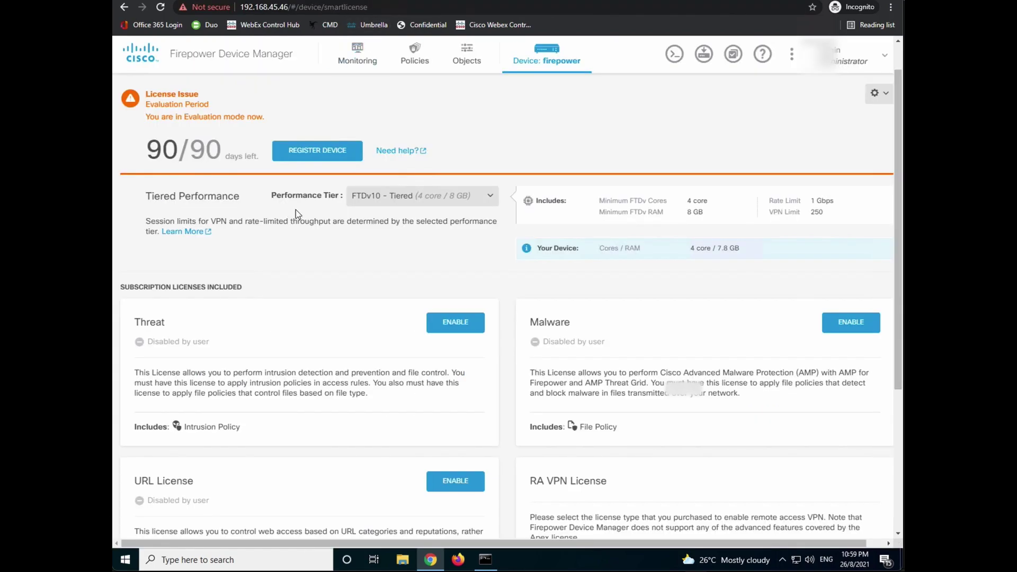
- Open the Smart License Registration form, then return to the portal's token list
left_click(332, 149)
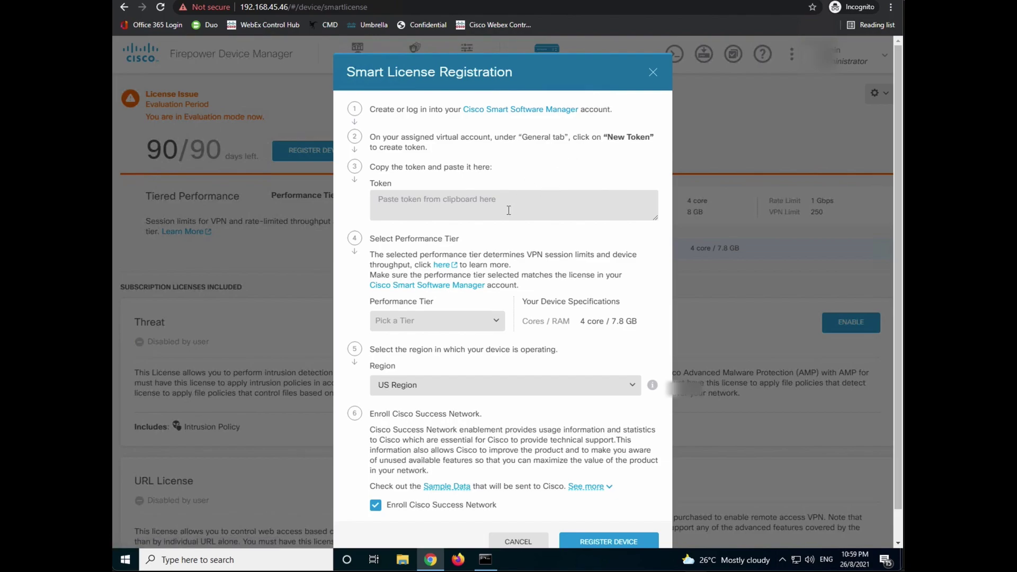
key("ctrl+Tab")
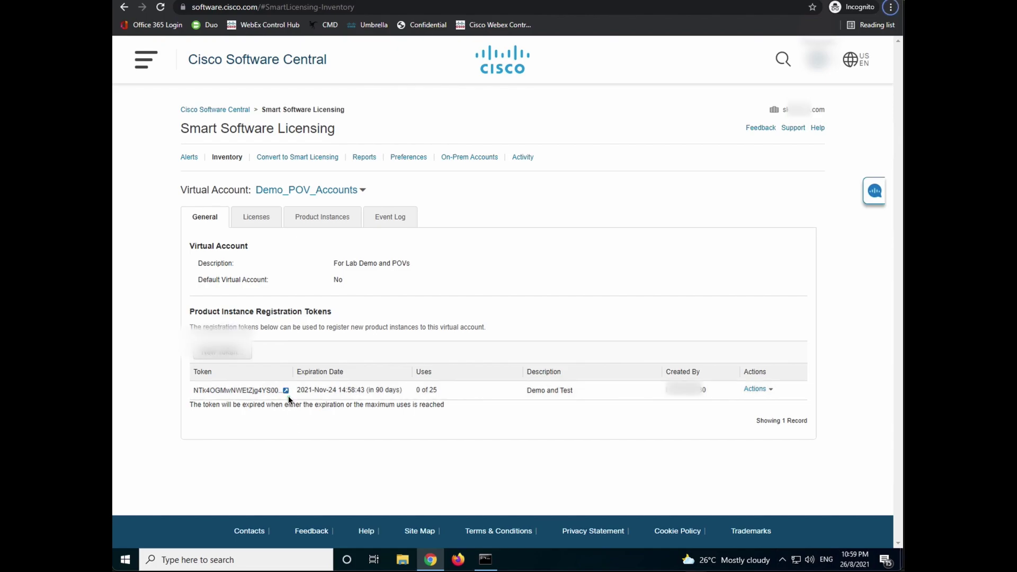
- Copy the full text of the 'Demo and Test' registration token
left_click(287, 393)
left_click(286, 392)
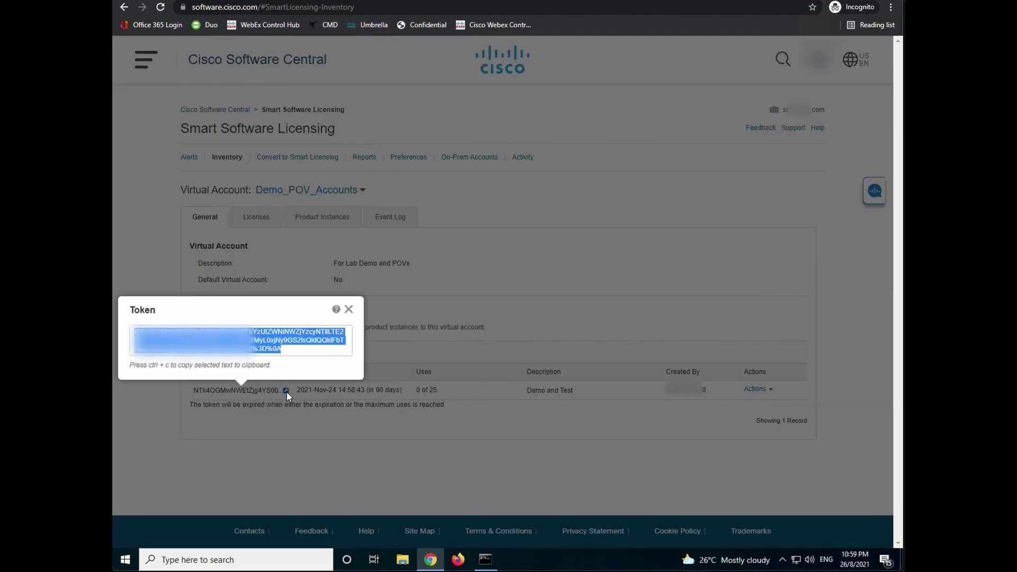
right_click(263, 341)
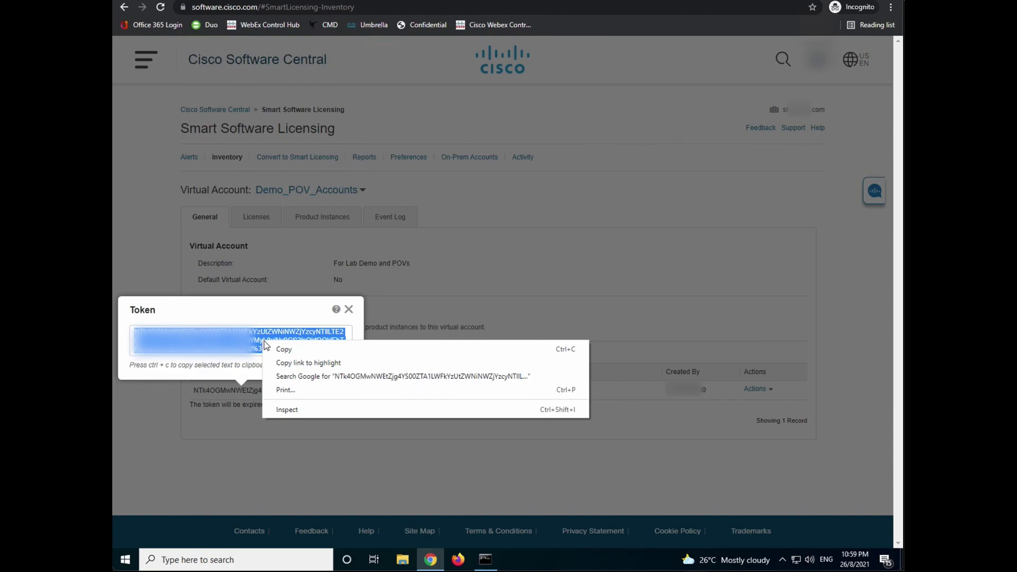
left_click(276, 347)
left_click(348, 309)
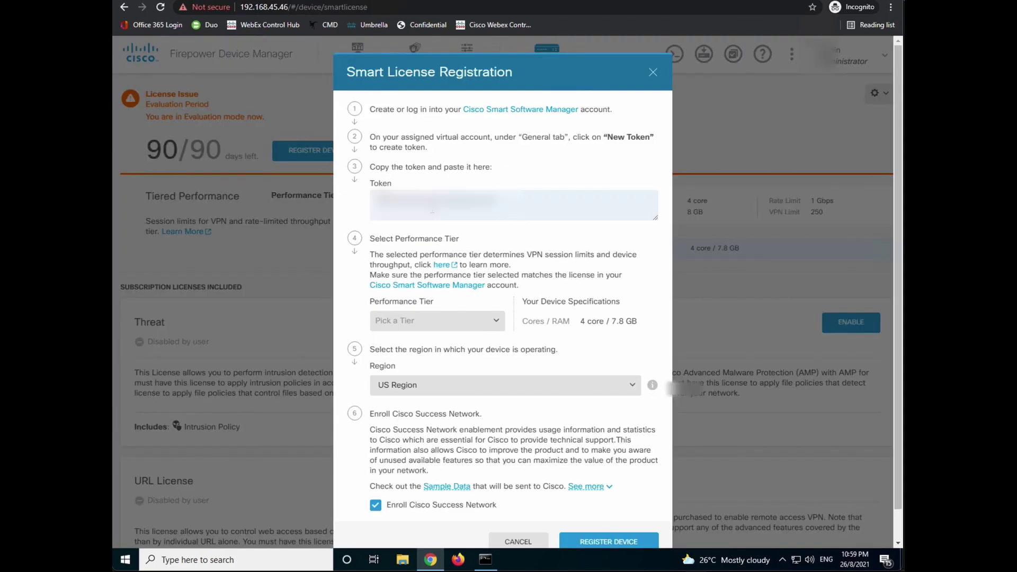
- Register the device with the pasted token, FTDv10 performance tier and APJ Region
key("ctrl+v")
left_click(453, 323)
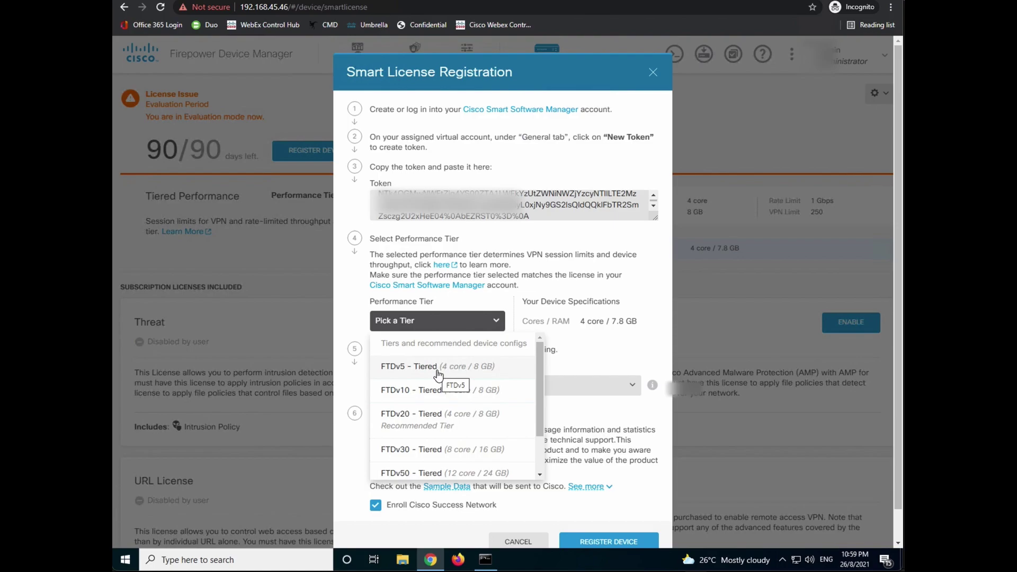
left_click(437, 366)
double_click(620, 368)
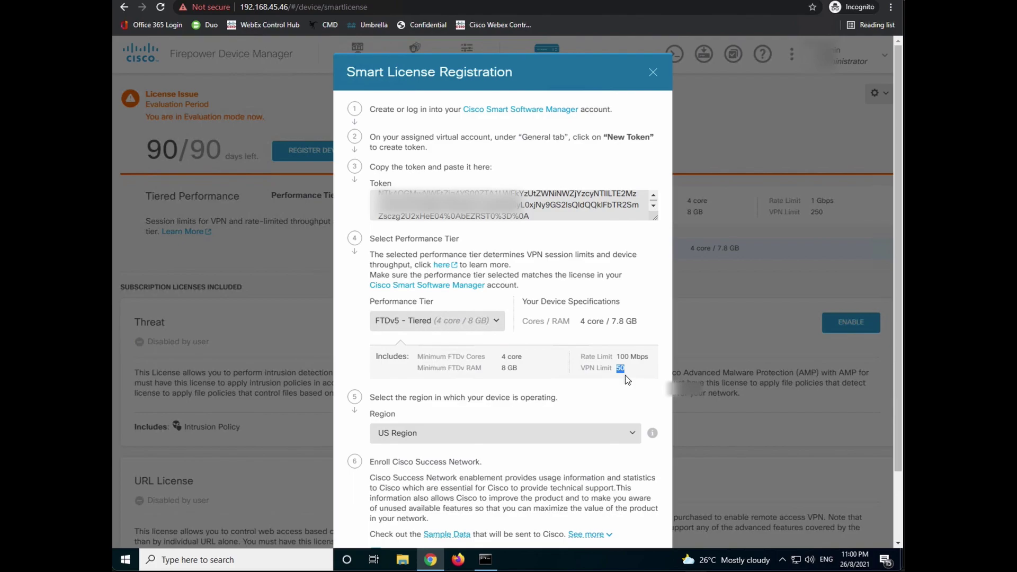
left_click(483, 321)
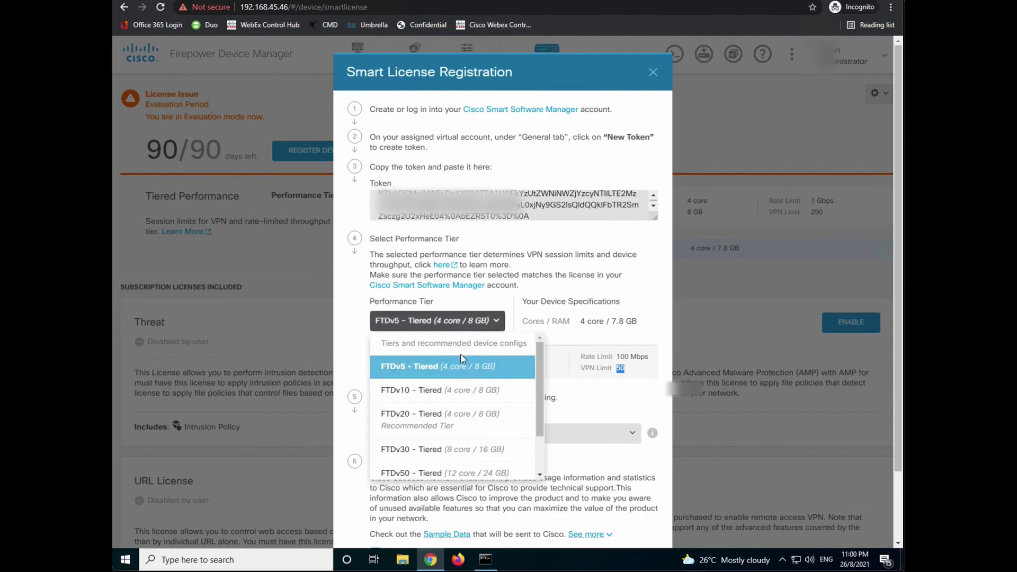
left_click(458, 393)
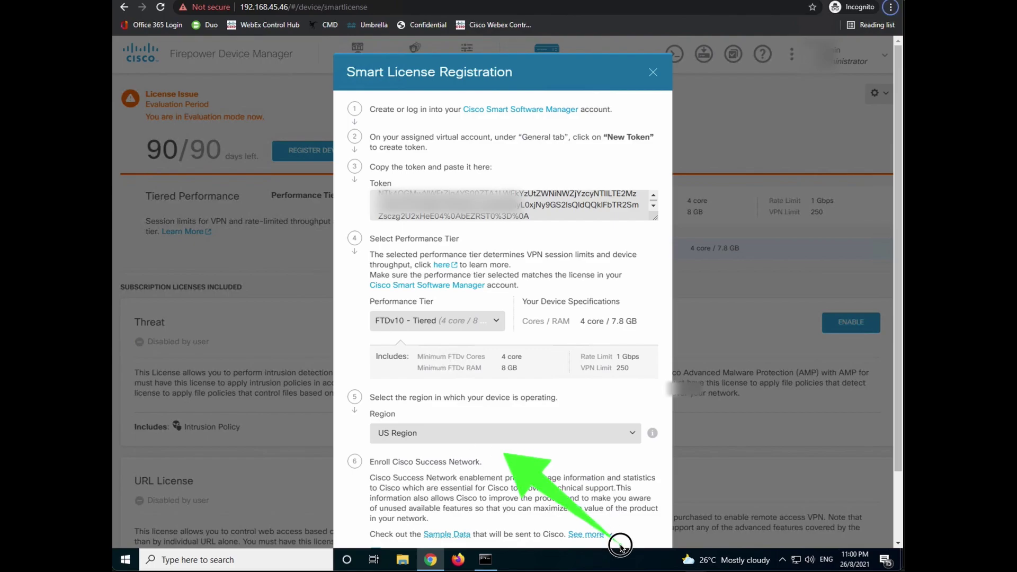
left_click(477, 433)
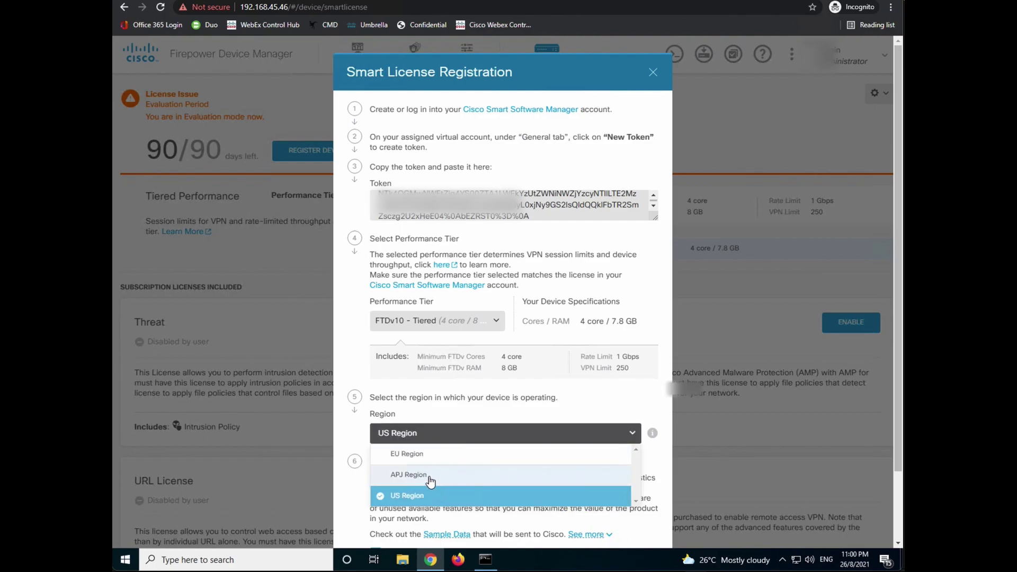
left_click(430, 475)
scroll(504, 424, "down", 2)
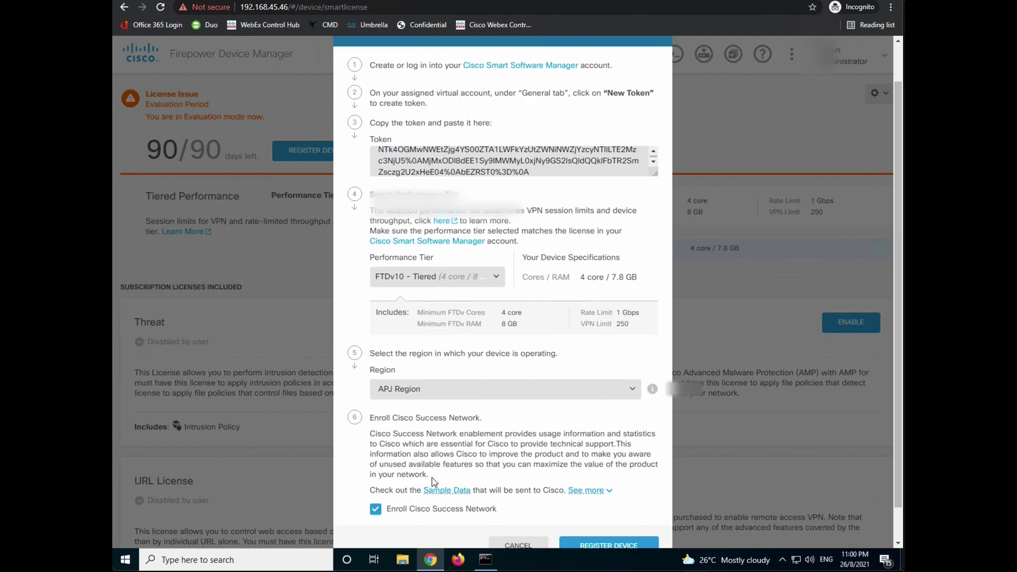
left_click(581, 509)
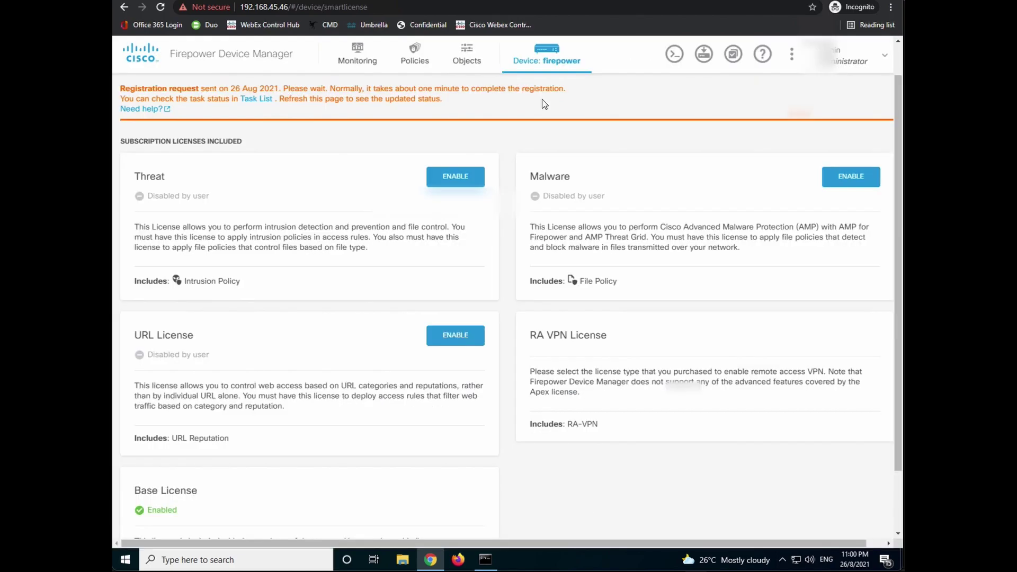
- Confirm the Smart License registration task completed, then reload the license page
left_click(735, 57)
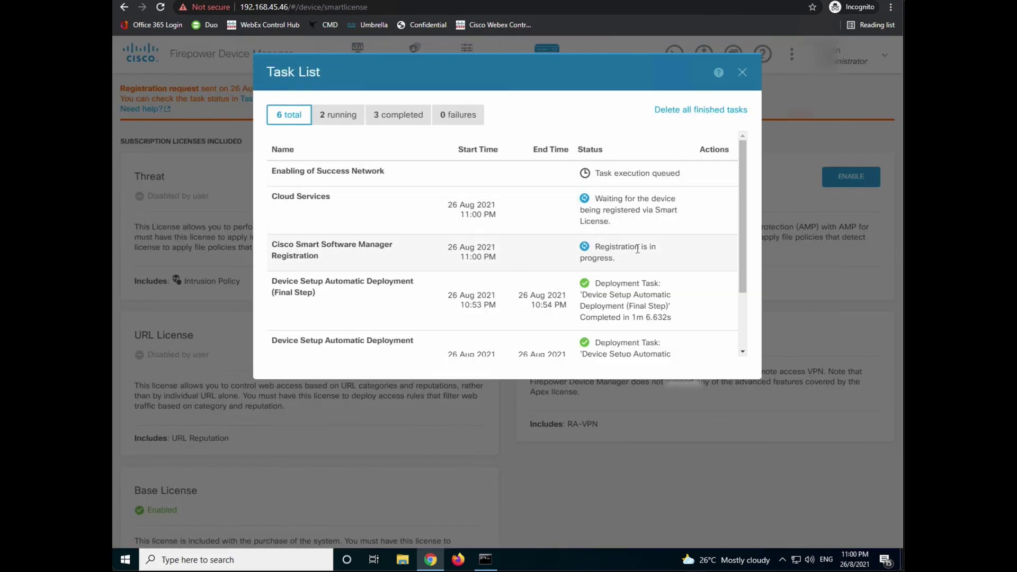
left_click(330, 118)
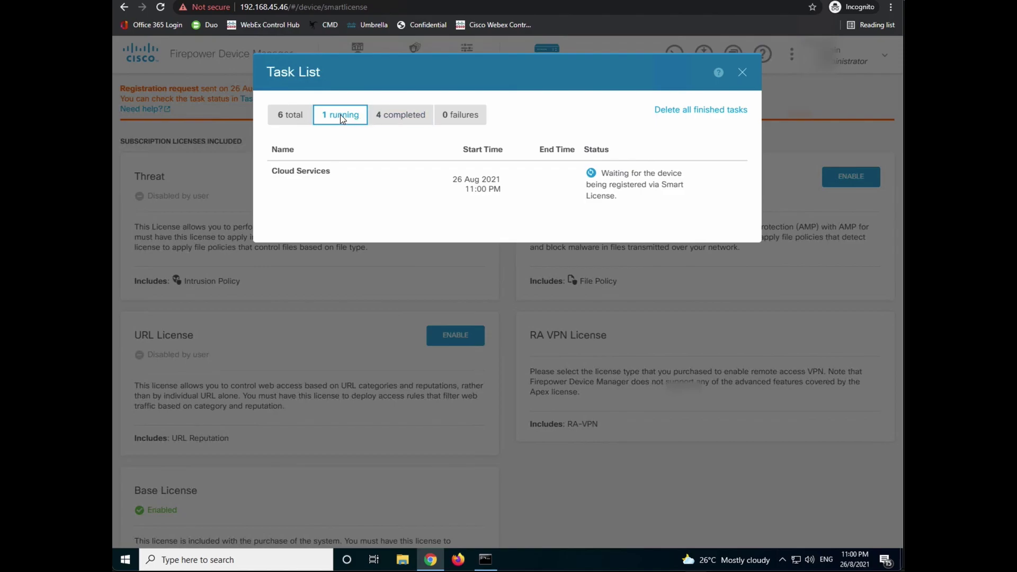
left_click(377, 119)
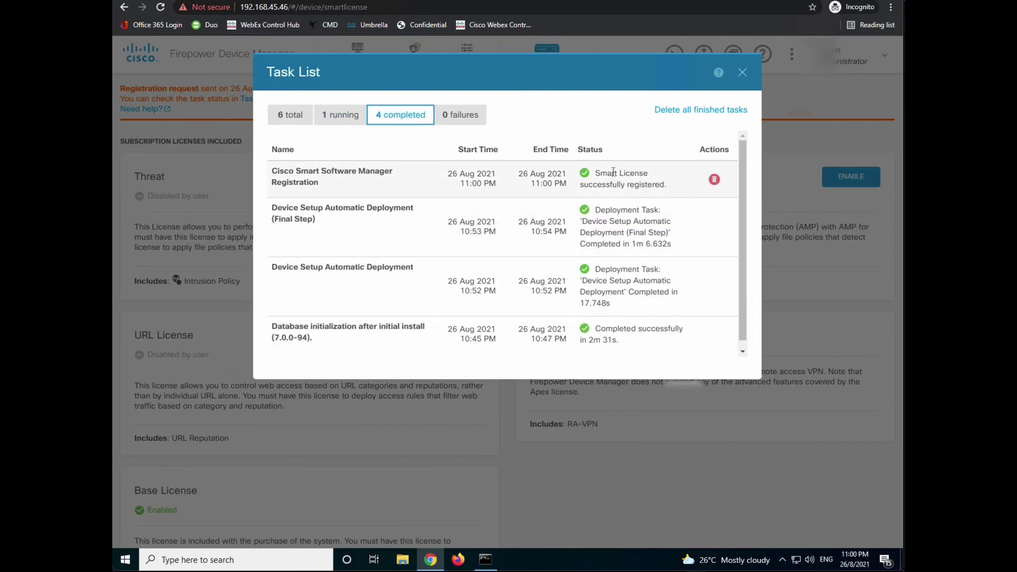
left_click_drag(594, 174, 672, 185)
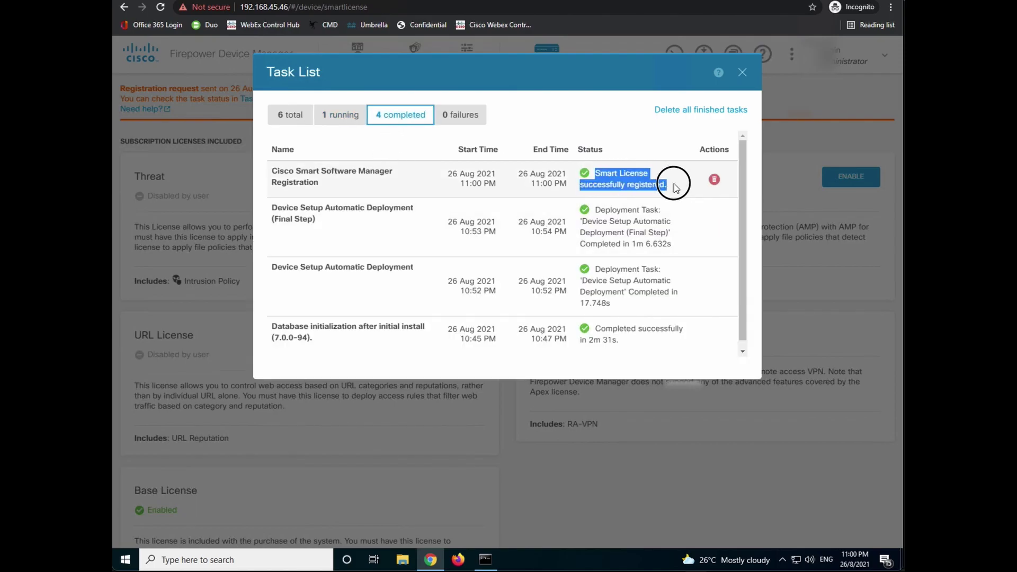
left_click(343, 122)
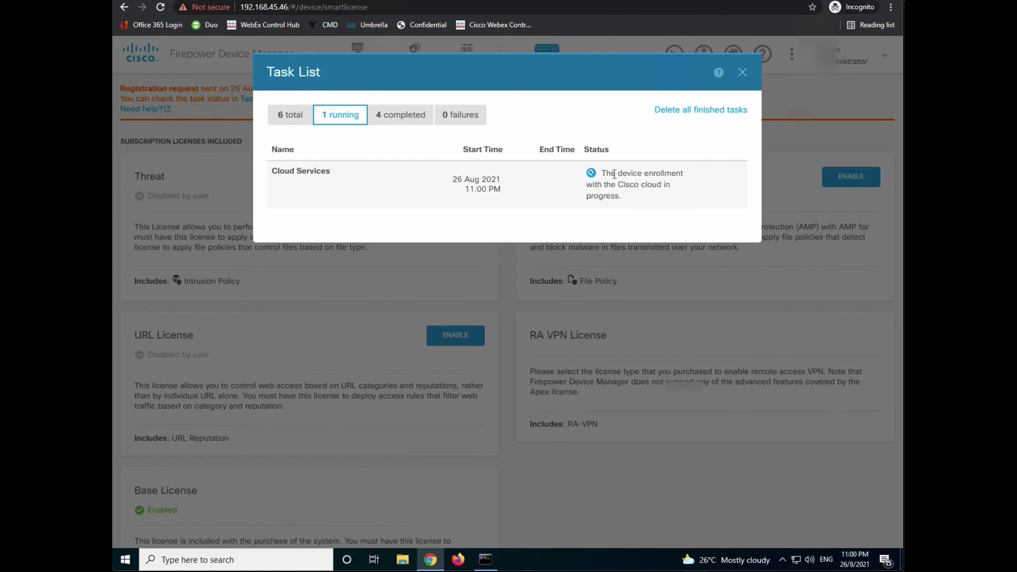
left_click_drag(599, 173, 651, 202)
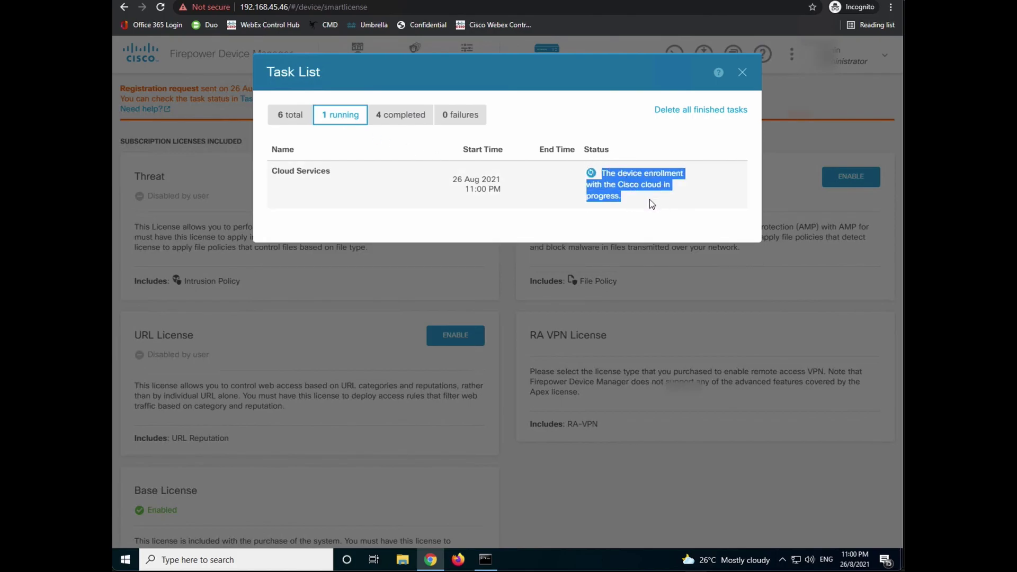
left_click(389, 121)
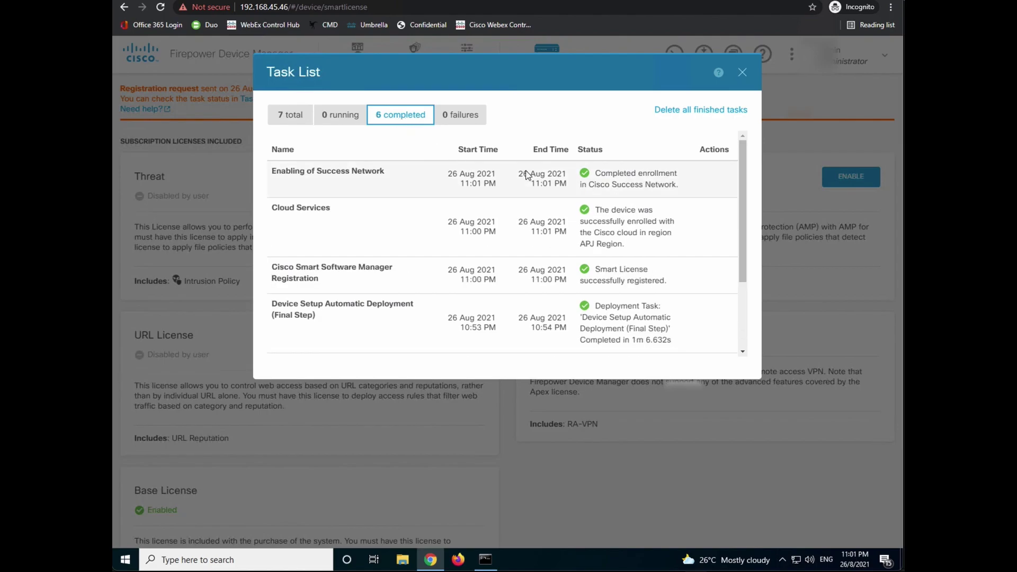
mouse_move(541, 181)
key("Escape")
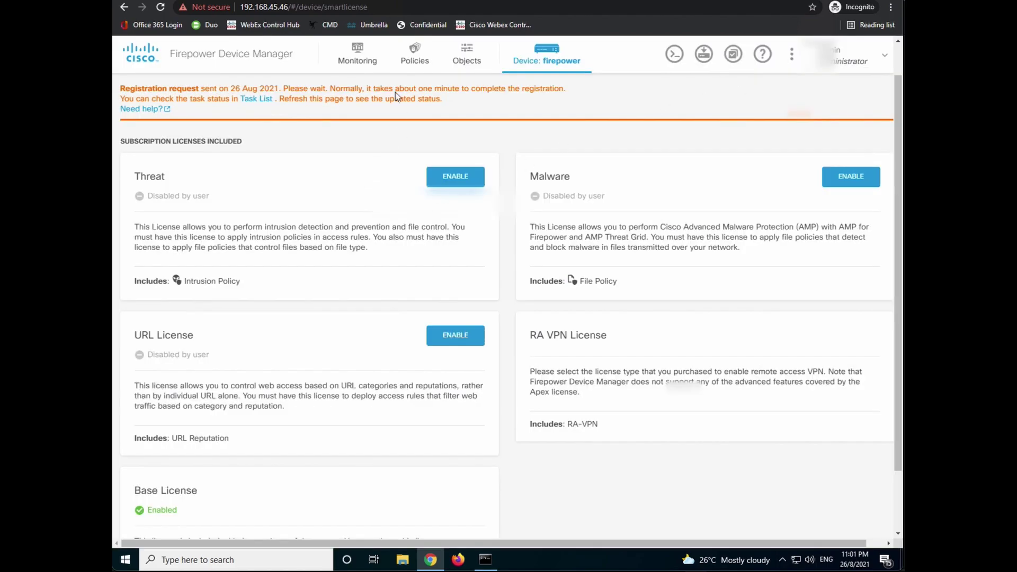
left_click(160, 7)
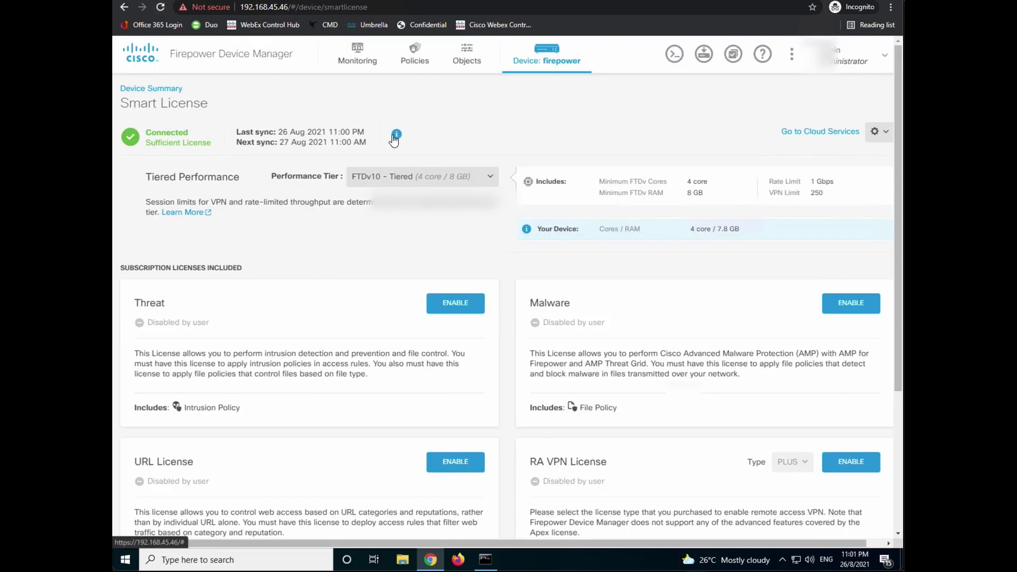
- Scroll through the subscription license cards: Threat, Malware, URL and RA VPN show disabled, with only Base enabled
scroll(386, 231, "down", 3)
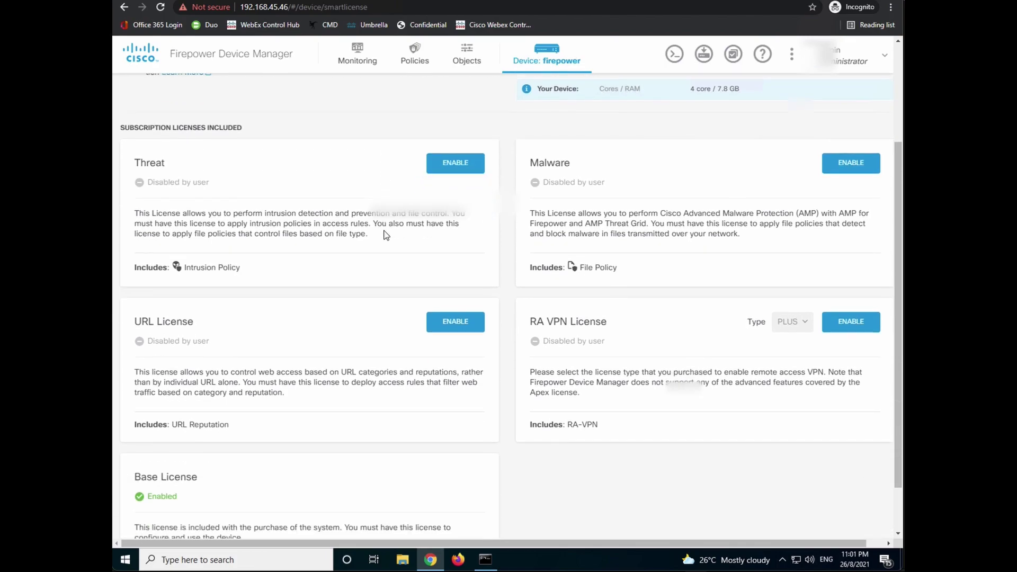
scroll(386, 234, "down", 1)
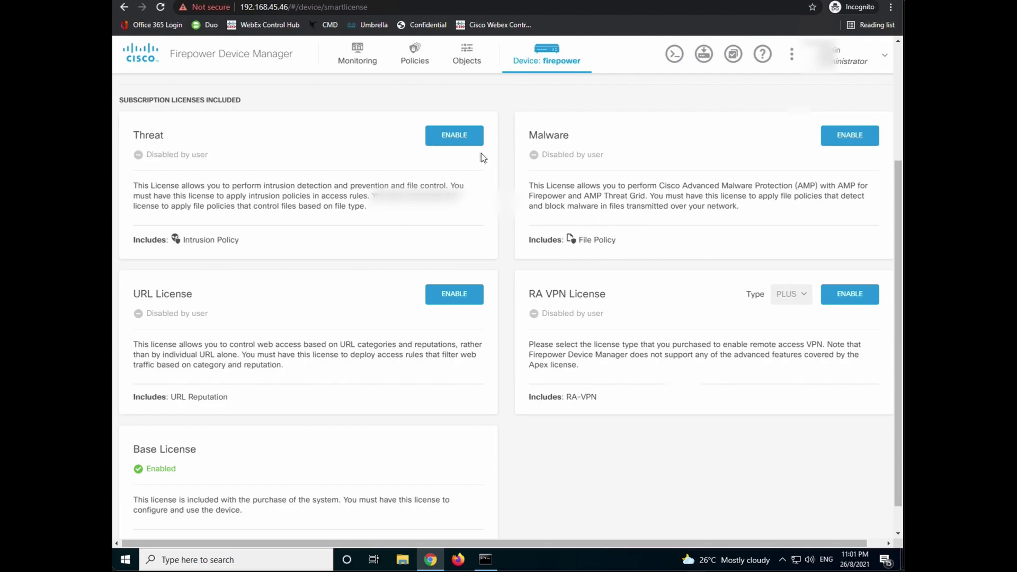
- Enable the Threat, Malware and URL licenses, leaving RA VPN disabled
left_click(453, 140)
left_click(852, 137)
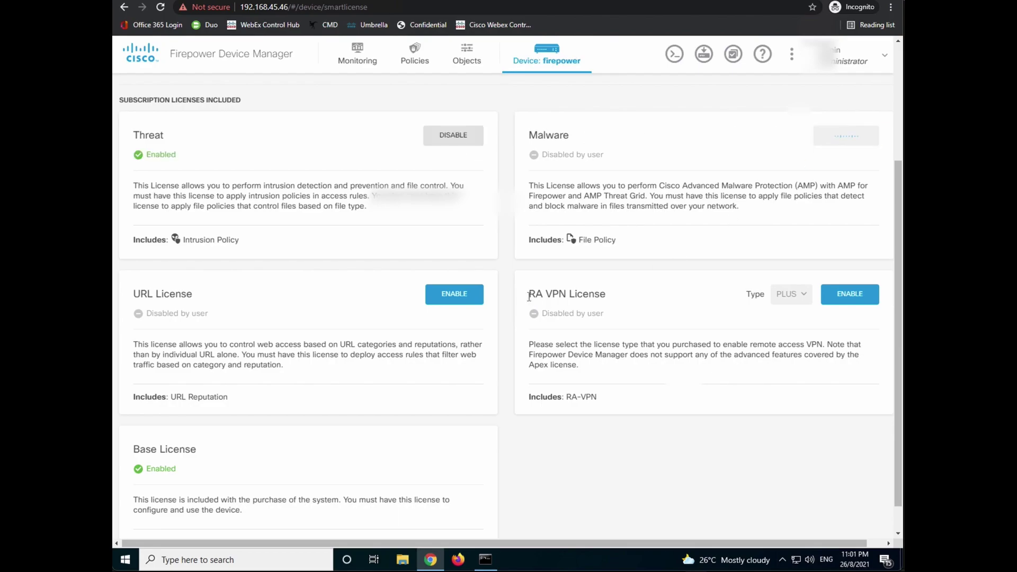
left_click(457, 294)
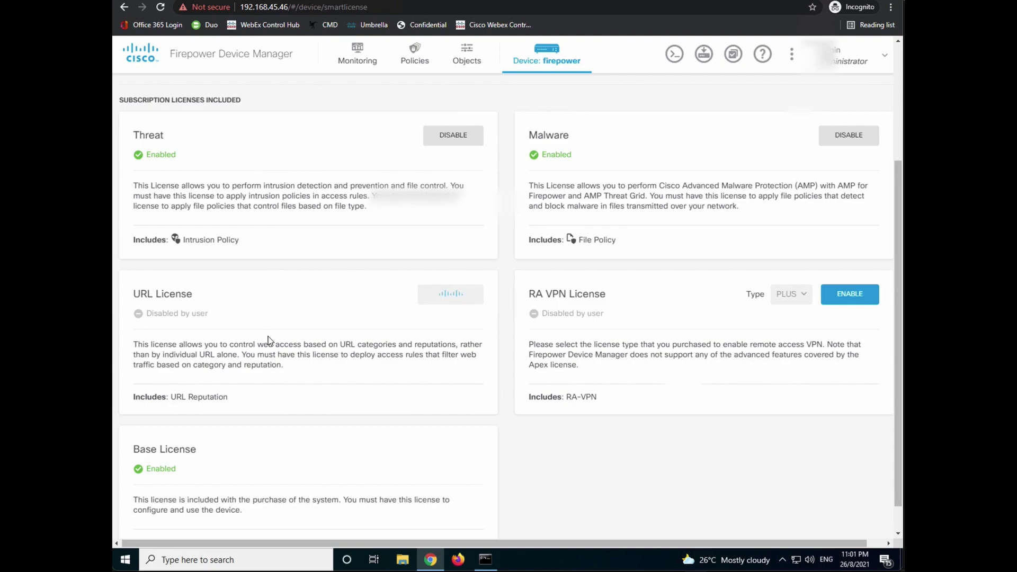
scroll(459, 218, "up", 1)
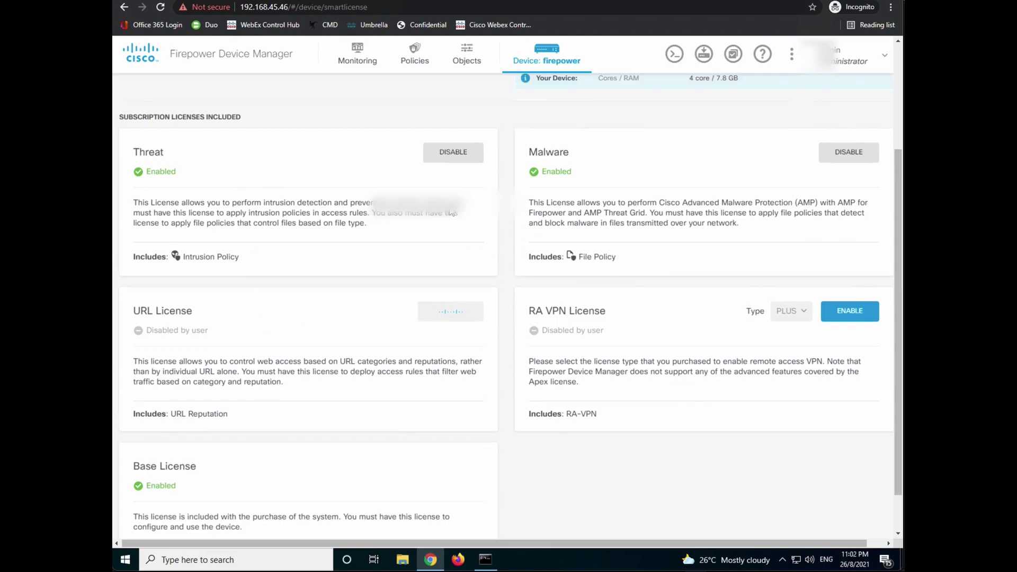
scroll(451, 214, "up", 3)
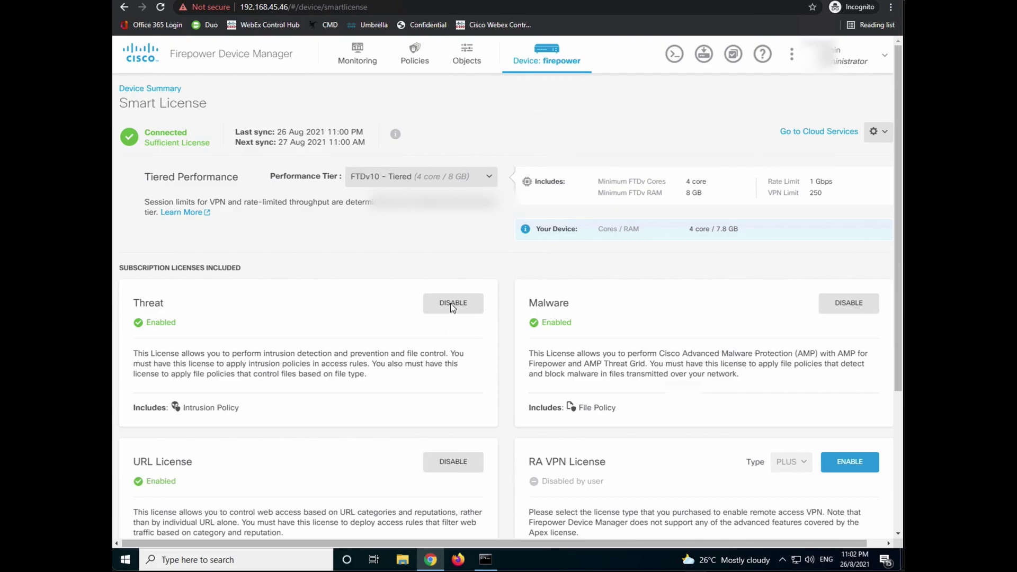
scroll(654, 384, "down", 1)
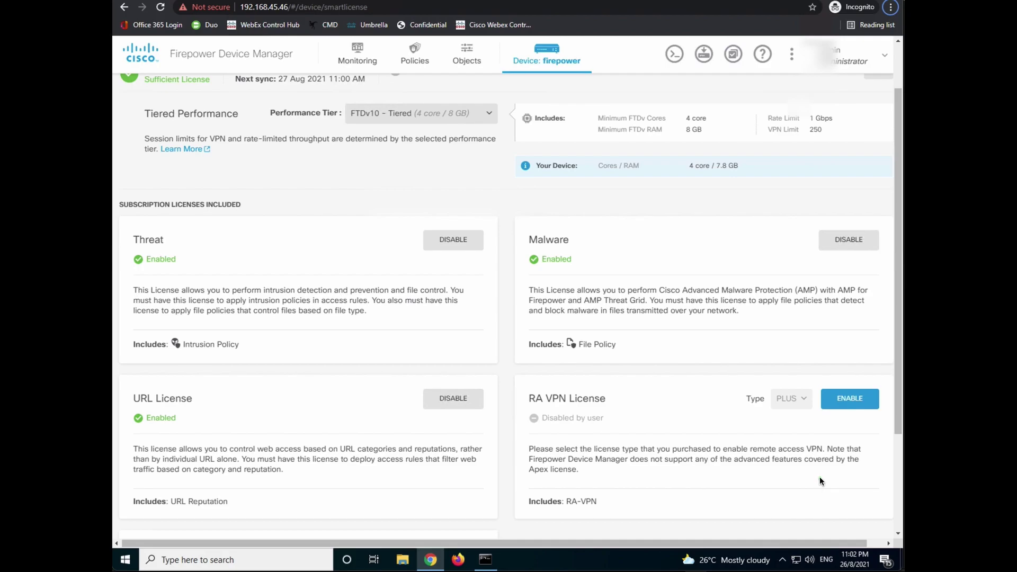
- Enable the RA VPN license and reload, revealing the Out Of Compliance license issue
left_click(851, 400)
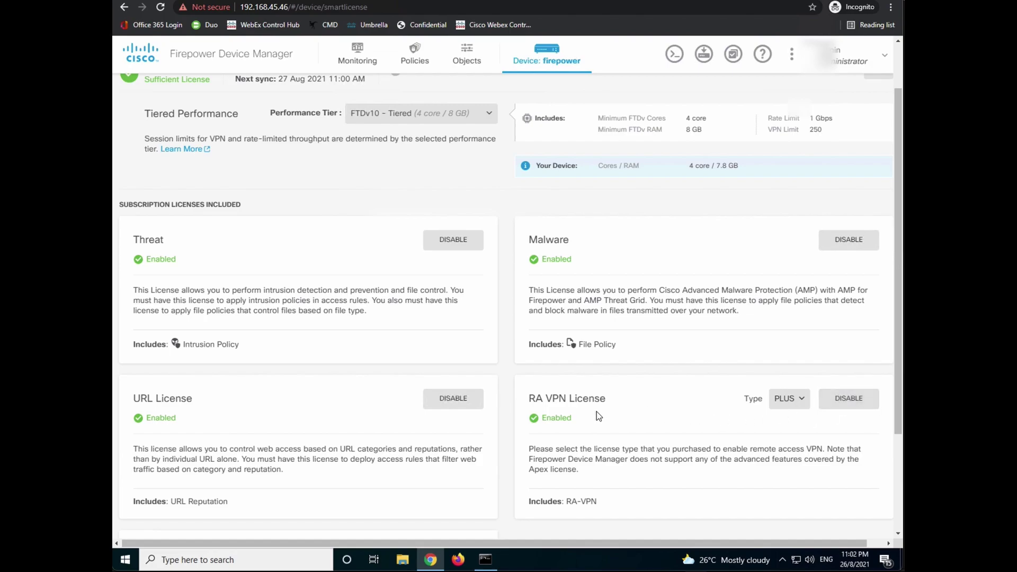
scroll(548, 427, "up", 2)
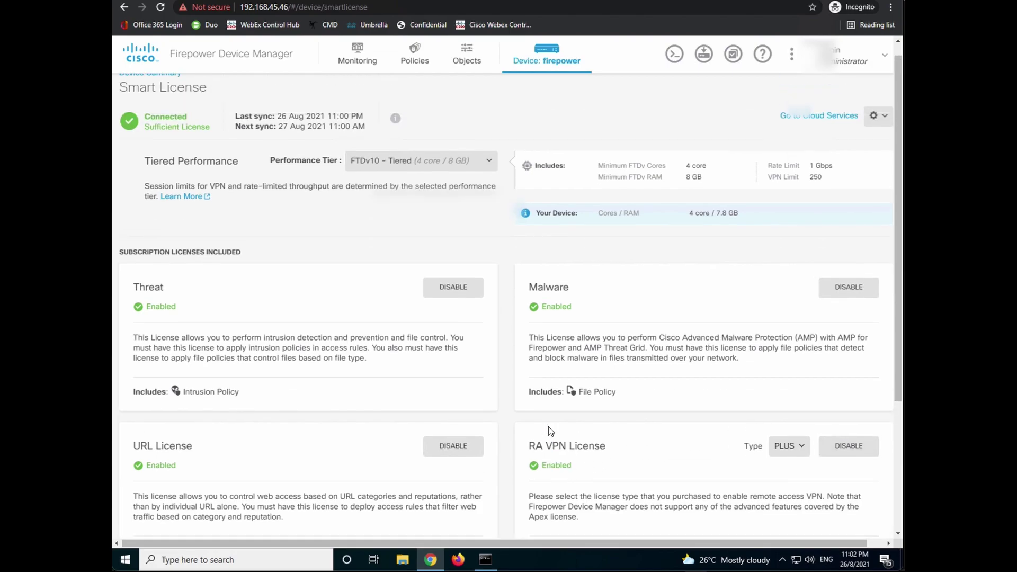
left_click(161, 8)
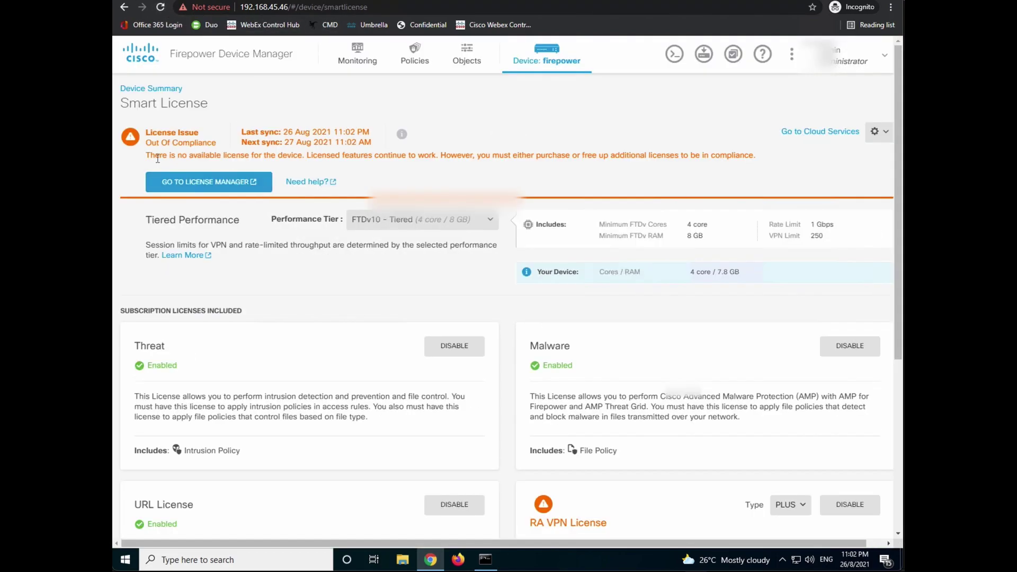
left_click_drag(146, 131, 222, 151)
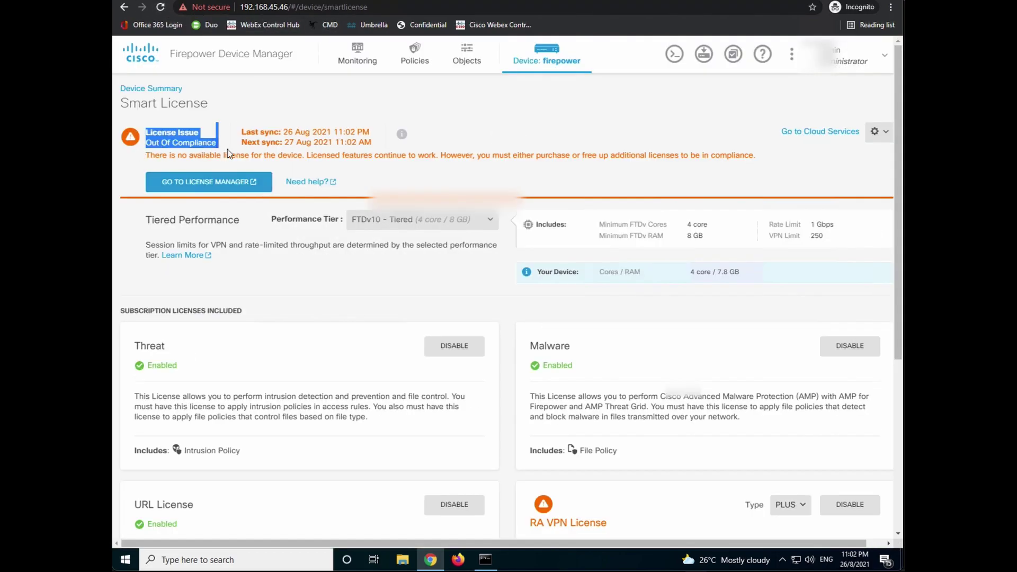
scroll(774, 339, "down", 1)
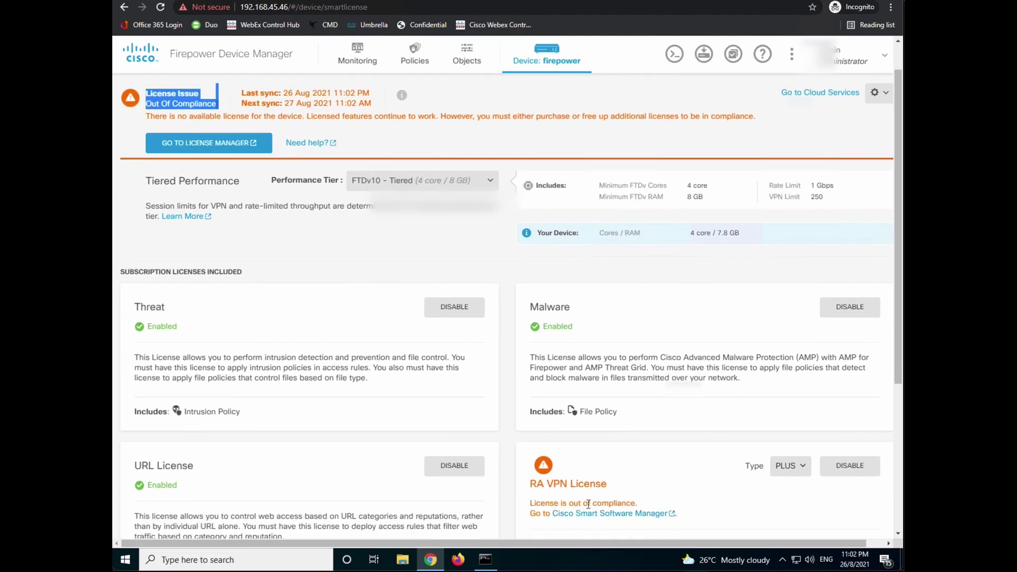
- Set the RA VPN license type to APEX AND PLUS and reload to recheck compliance
left_click(790, 468)
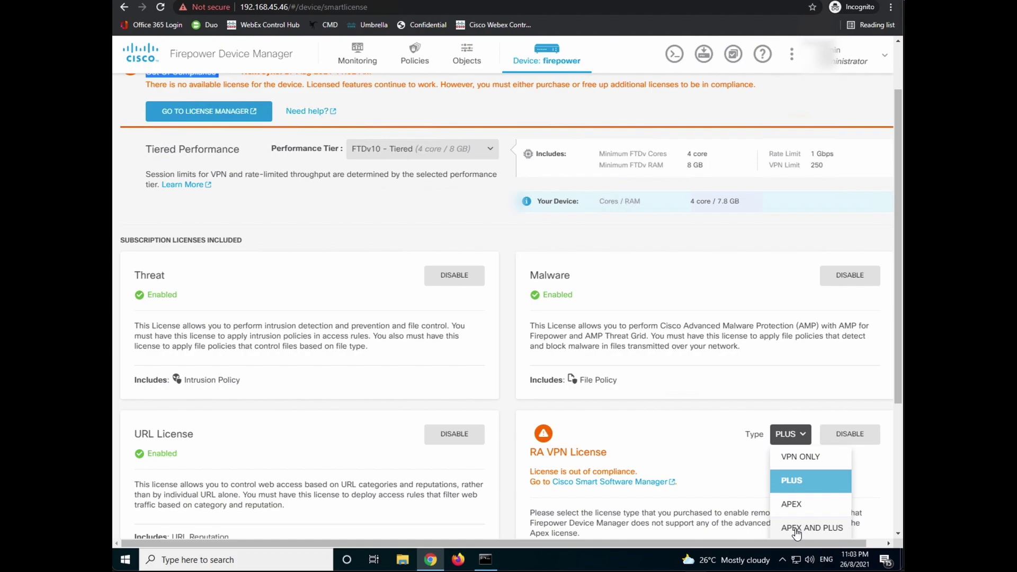
left_click(796, 530)
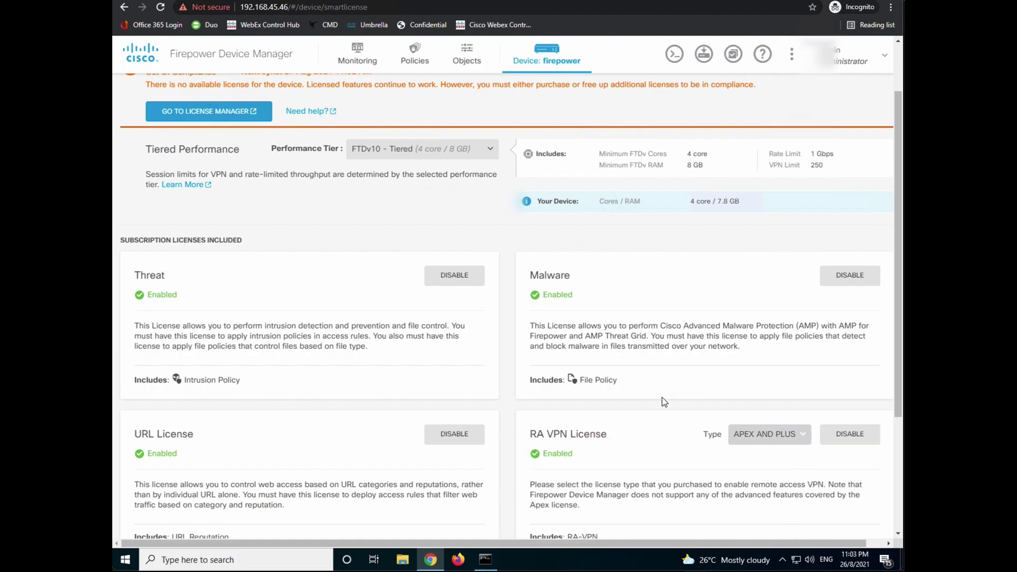
scroll(664, 402, "up", 2)
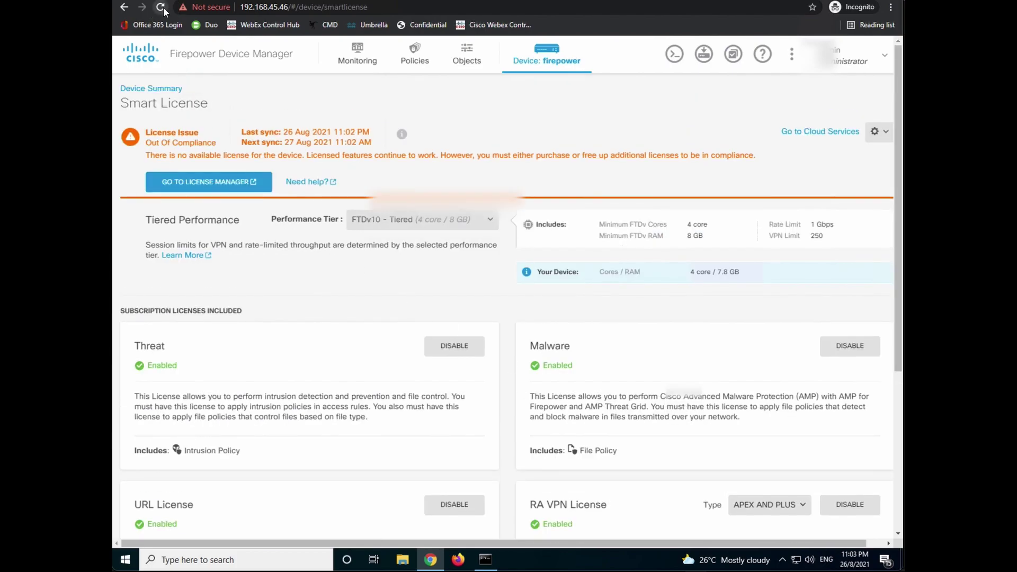
left_click(161, 7)
scroll(631, 357, "down", 1)
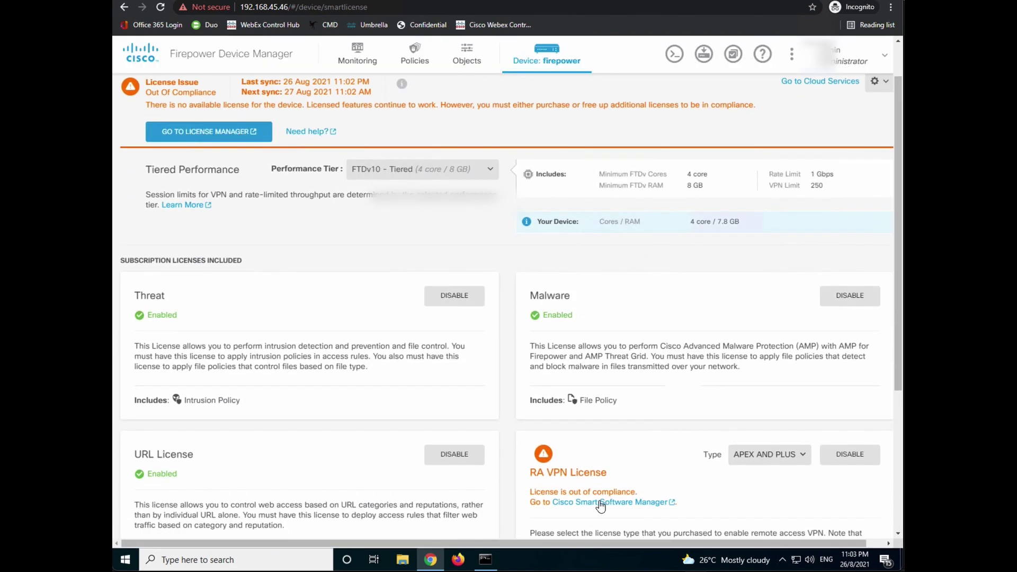
scroll(697, 489, "up", 1)
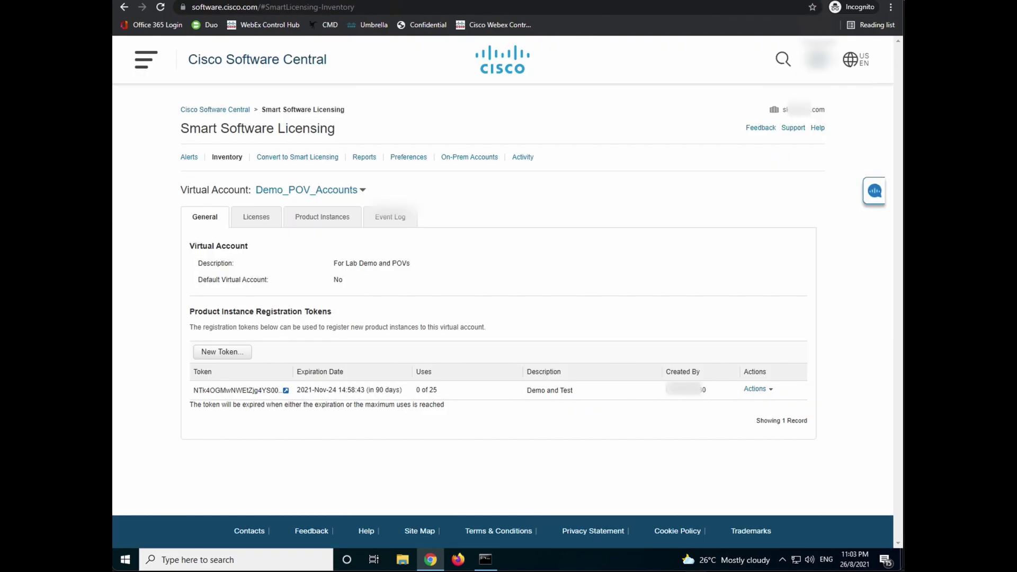
- Show the virtual account's Licenses tab, where AnyConnect Apex and Plus has a -1 balance
left_click(268, 222)
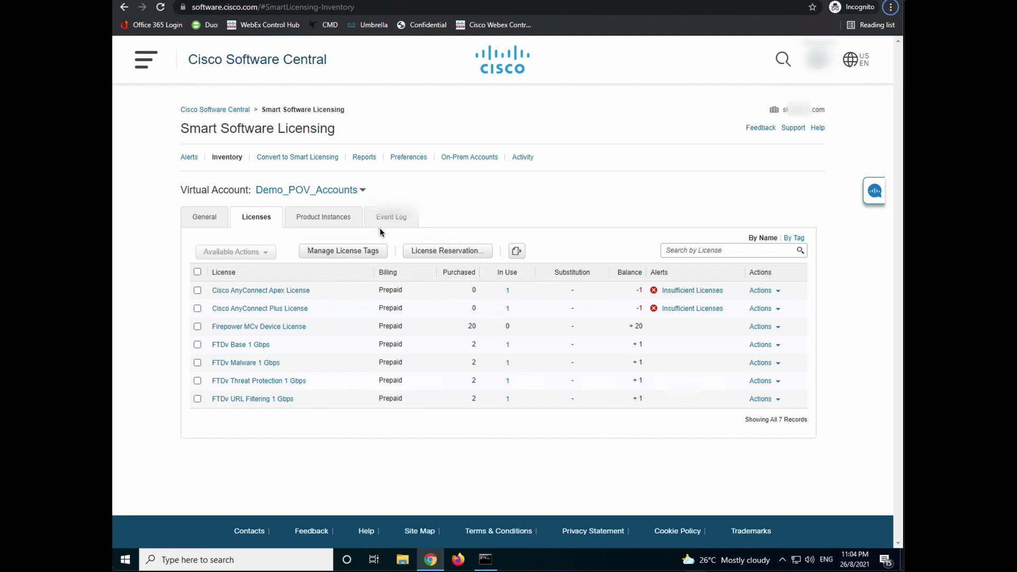
- Show the Product Instances tab, listing the one registered NGFWv FP device
left_click(319, 221)
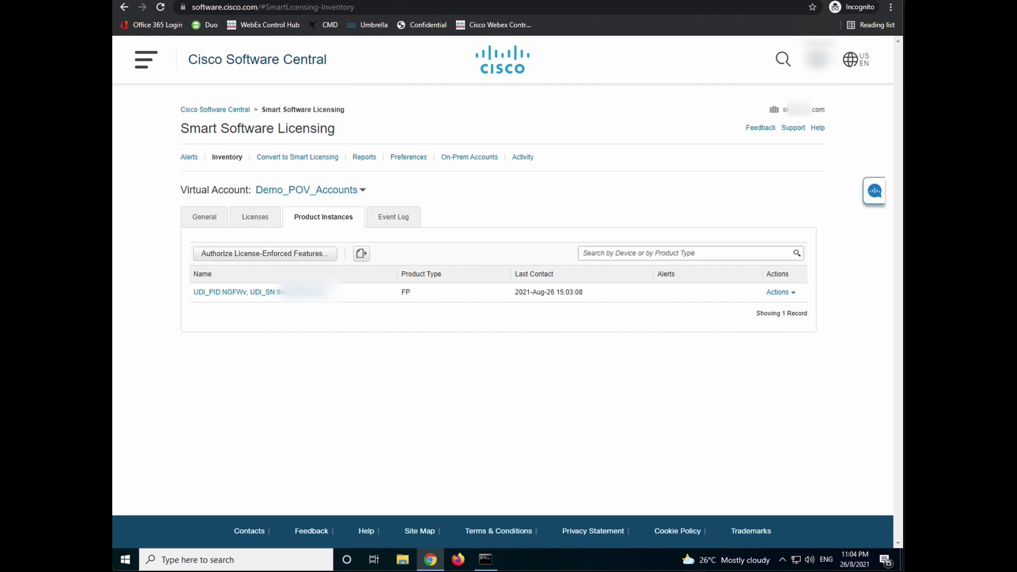
- Back in Firepower Device Manager, disable the RA VPN license and reload to confirm Connected, Sufficient License
key("alt+Tab")
scroll(766, 470, "down", 2)
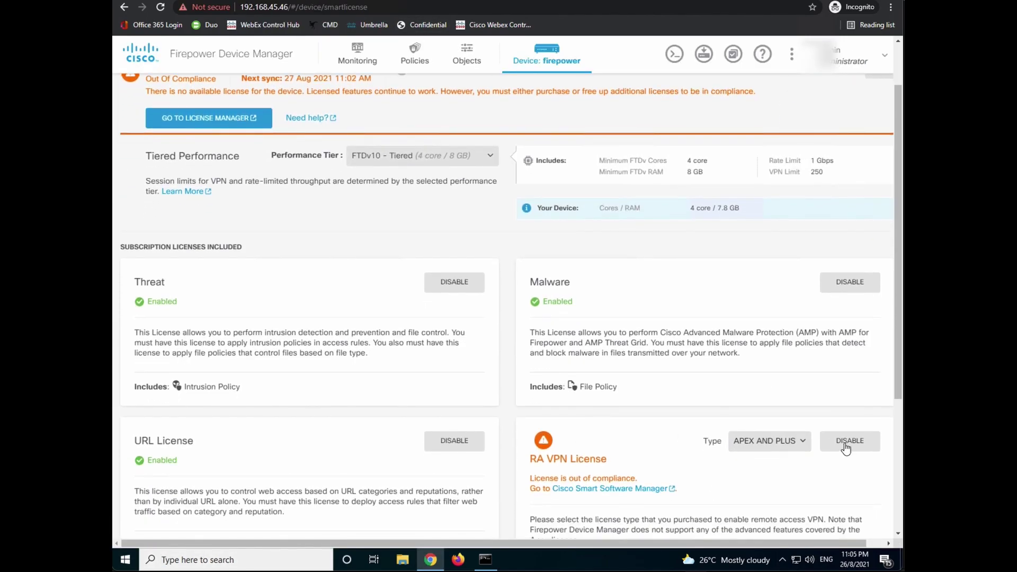
left_click(846, 445)
scroll(642, 417, "up", 2)
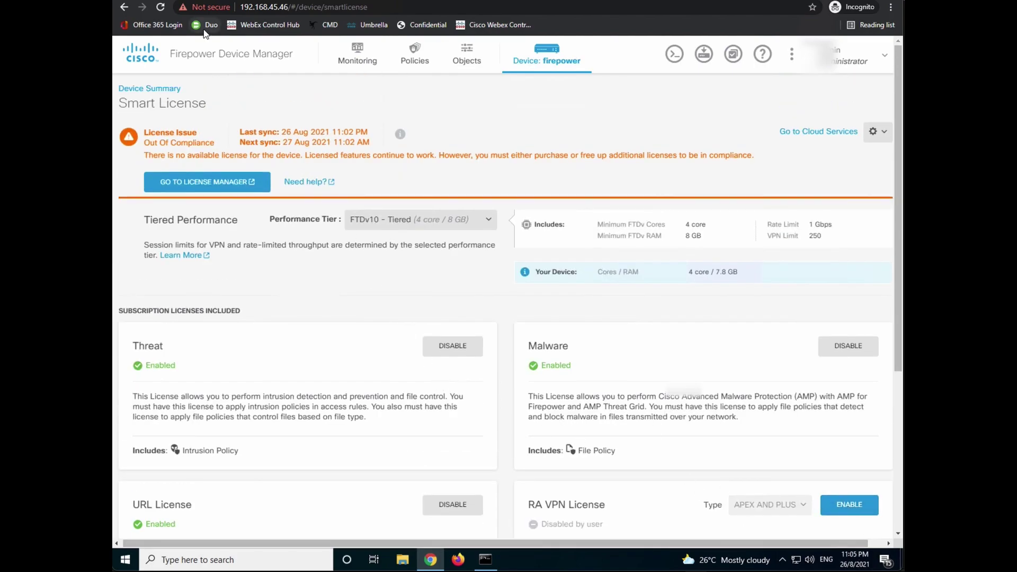
left_click(159, 7)
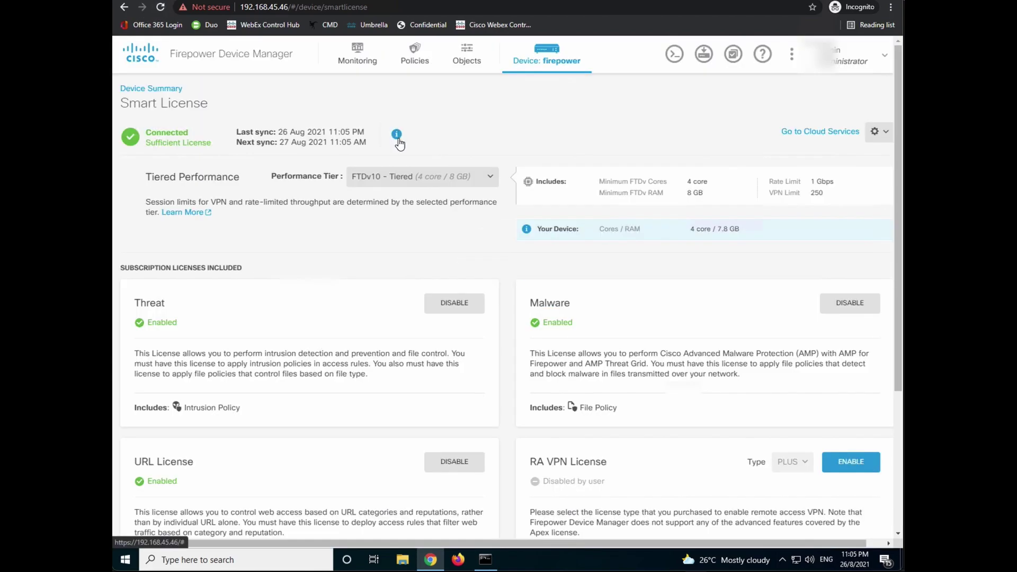
scroll(418, 333, "down", 2)
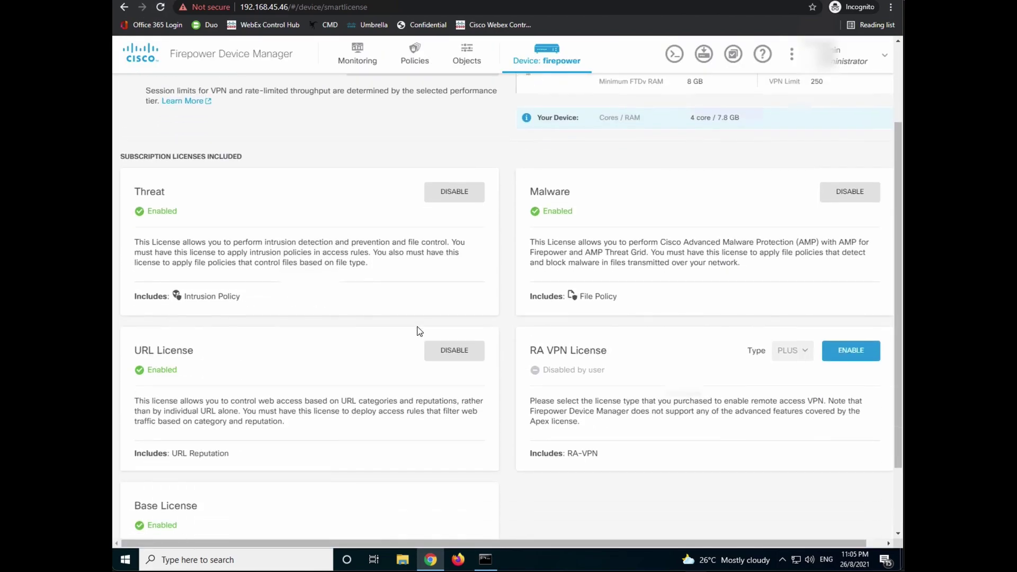
scroll(418, 331, "up", 1)
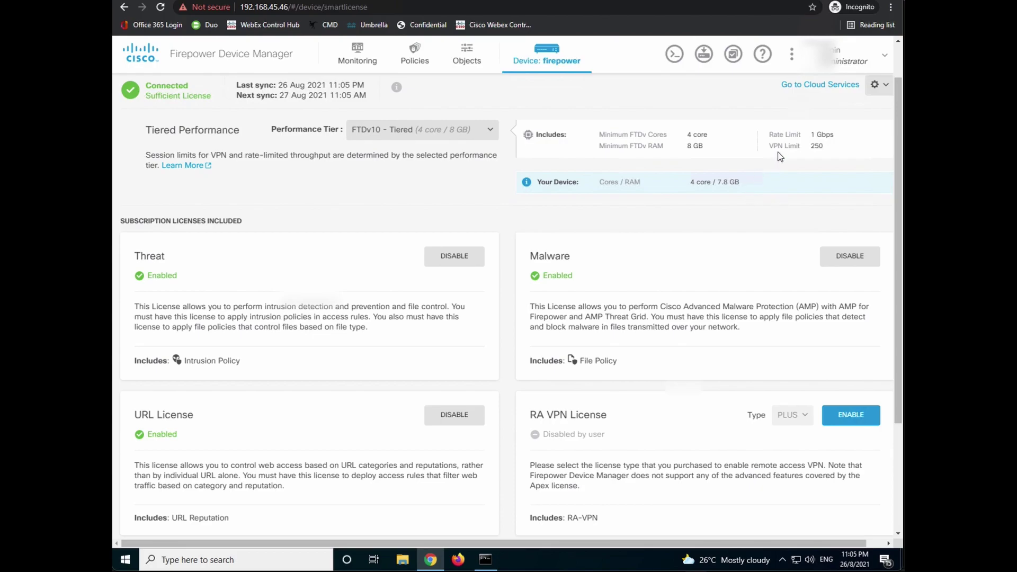